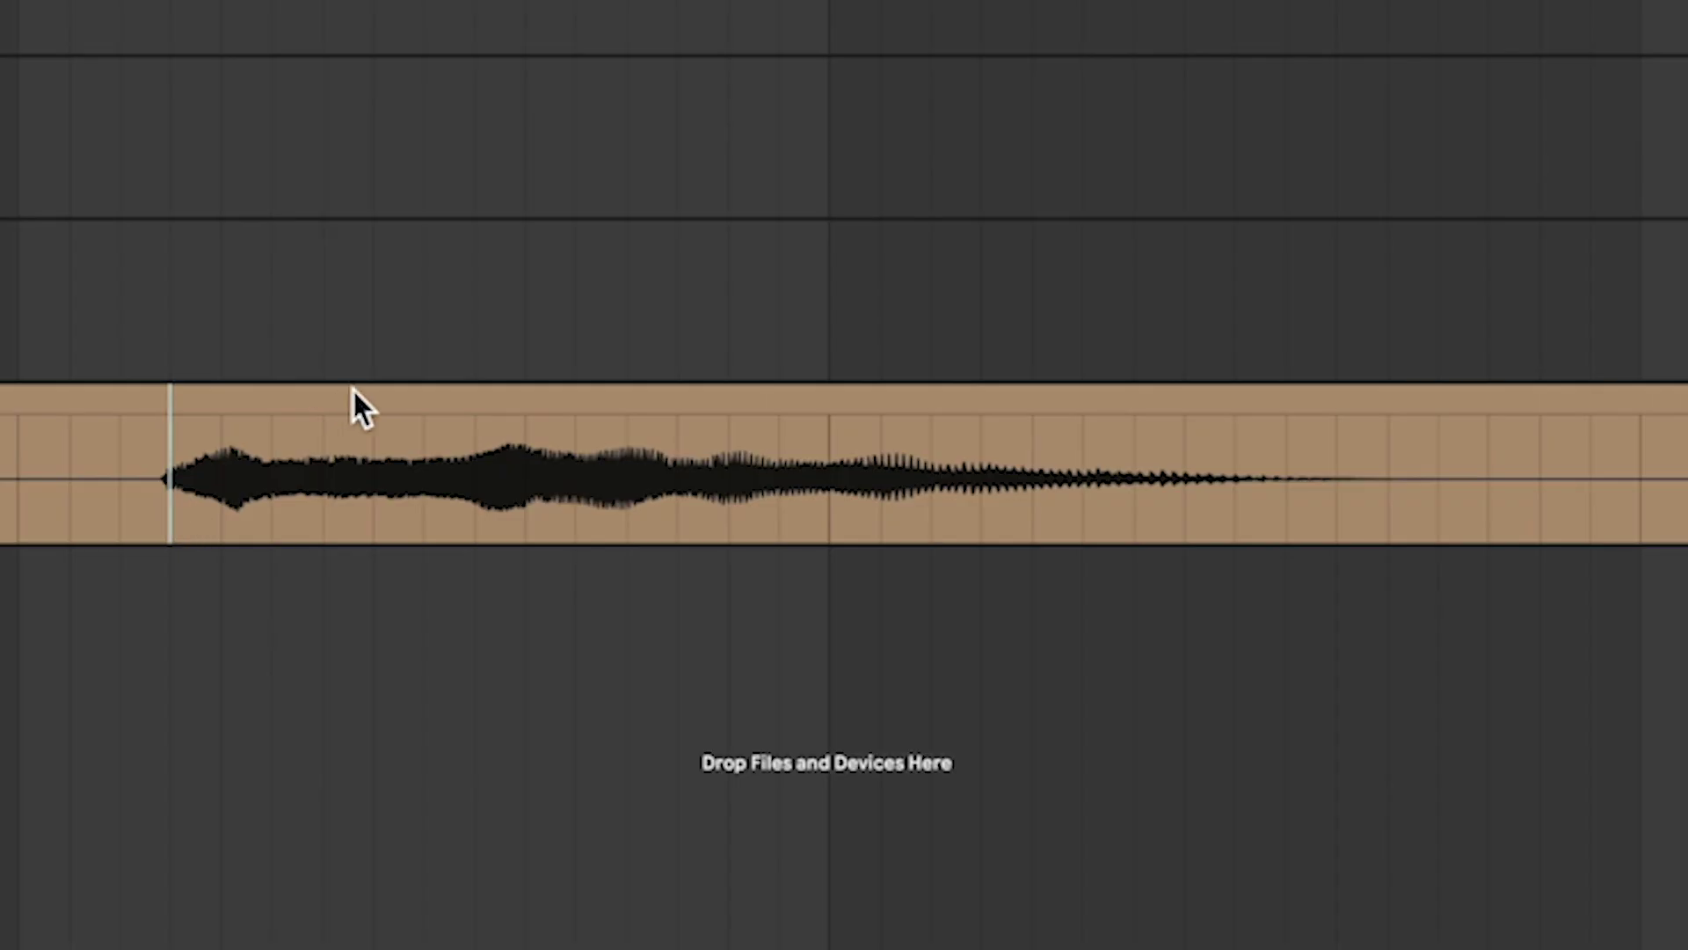
Split the Ahh Fresh 002 clip just after the first word's onset and delete the short section directly before the cut.
key(space)
key(space)
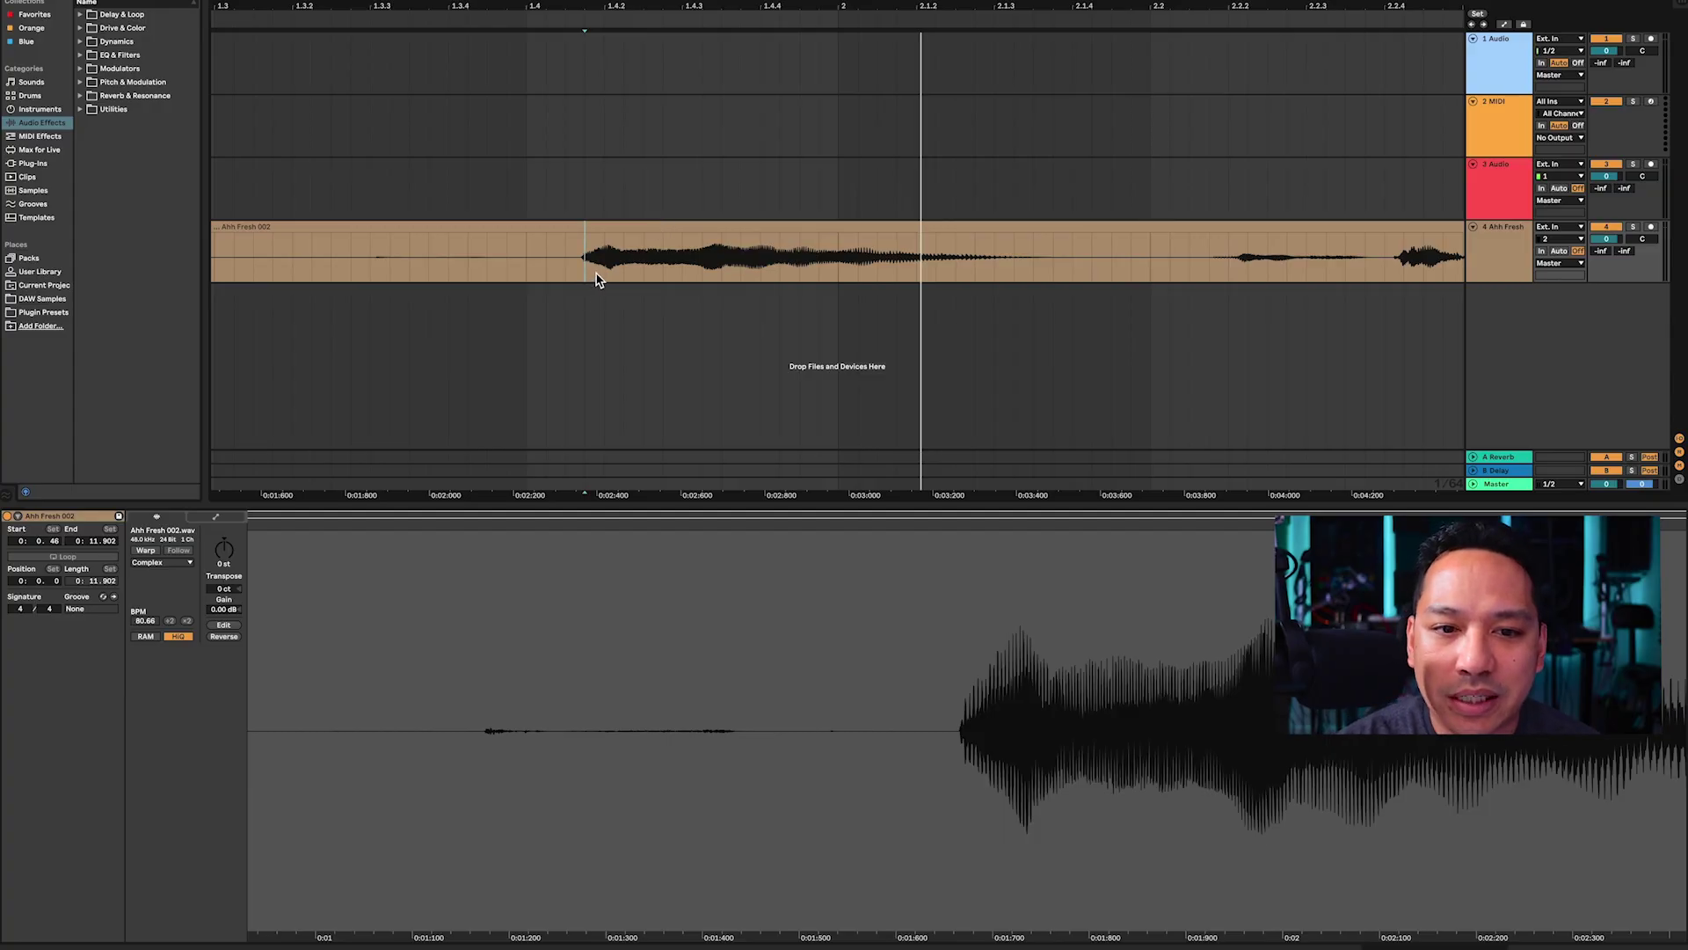
click(597, 278)
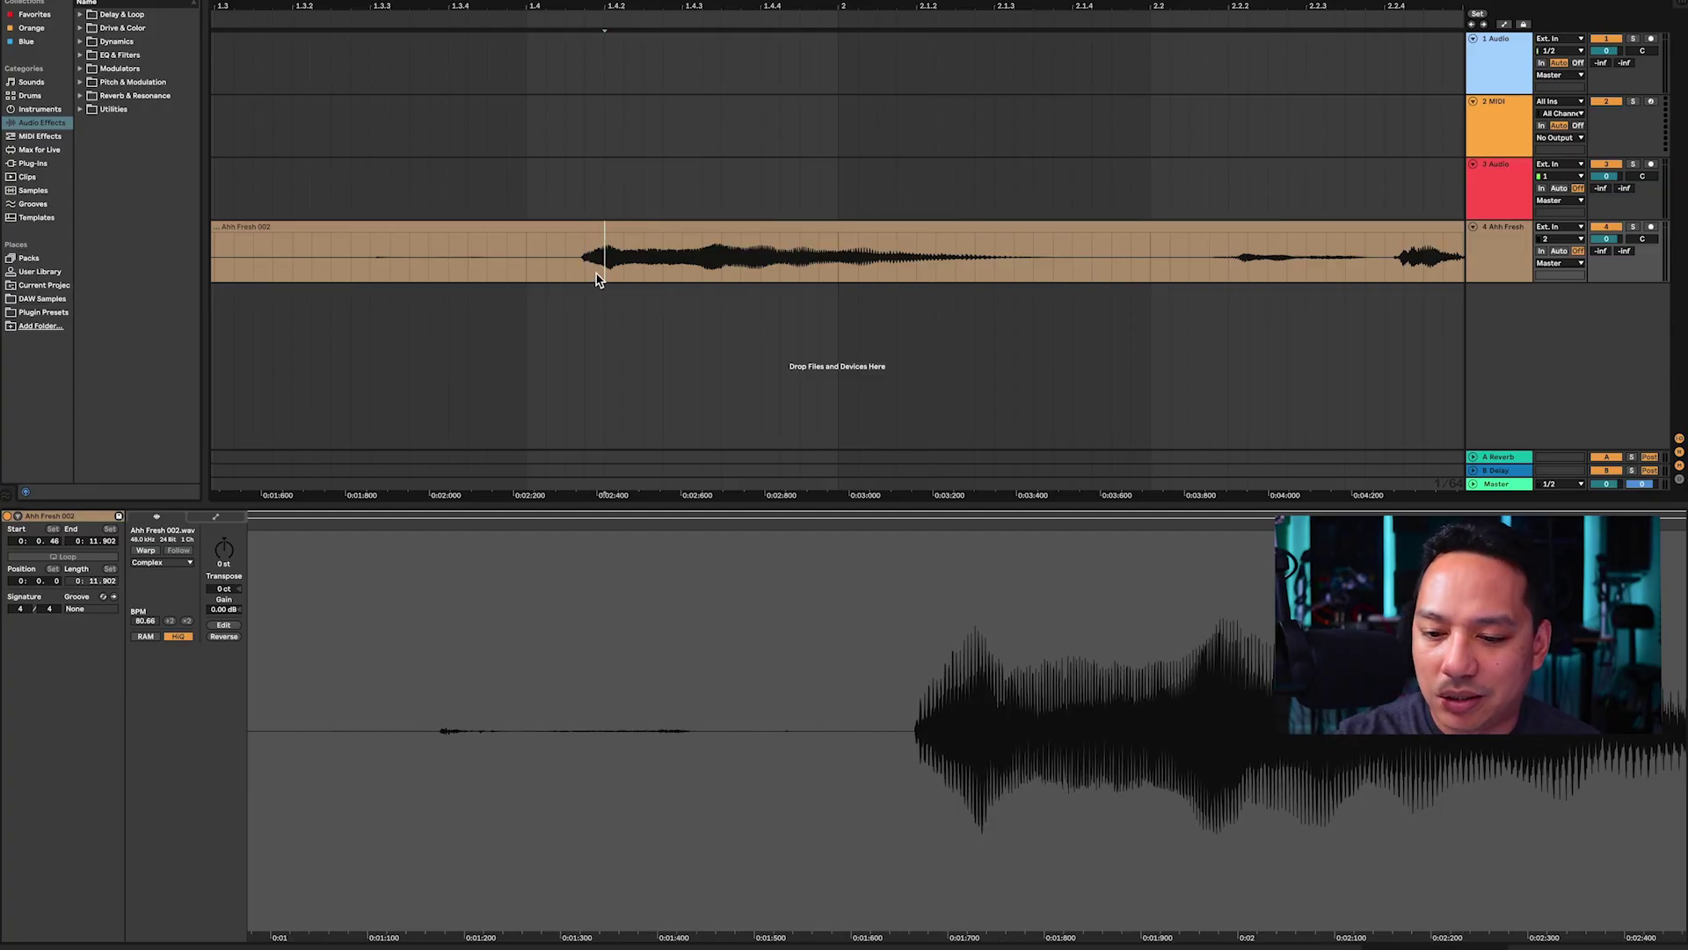
key(plus)
key(plus)
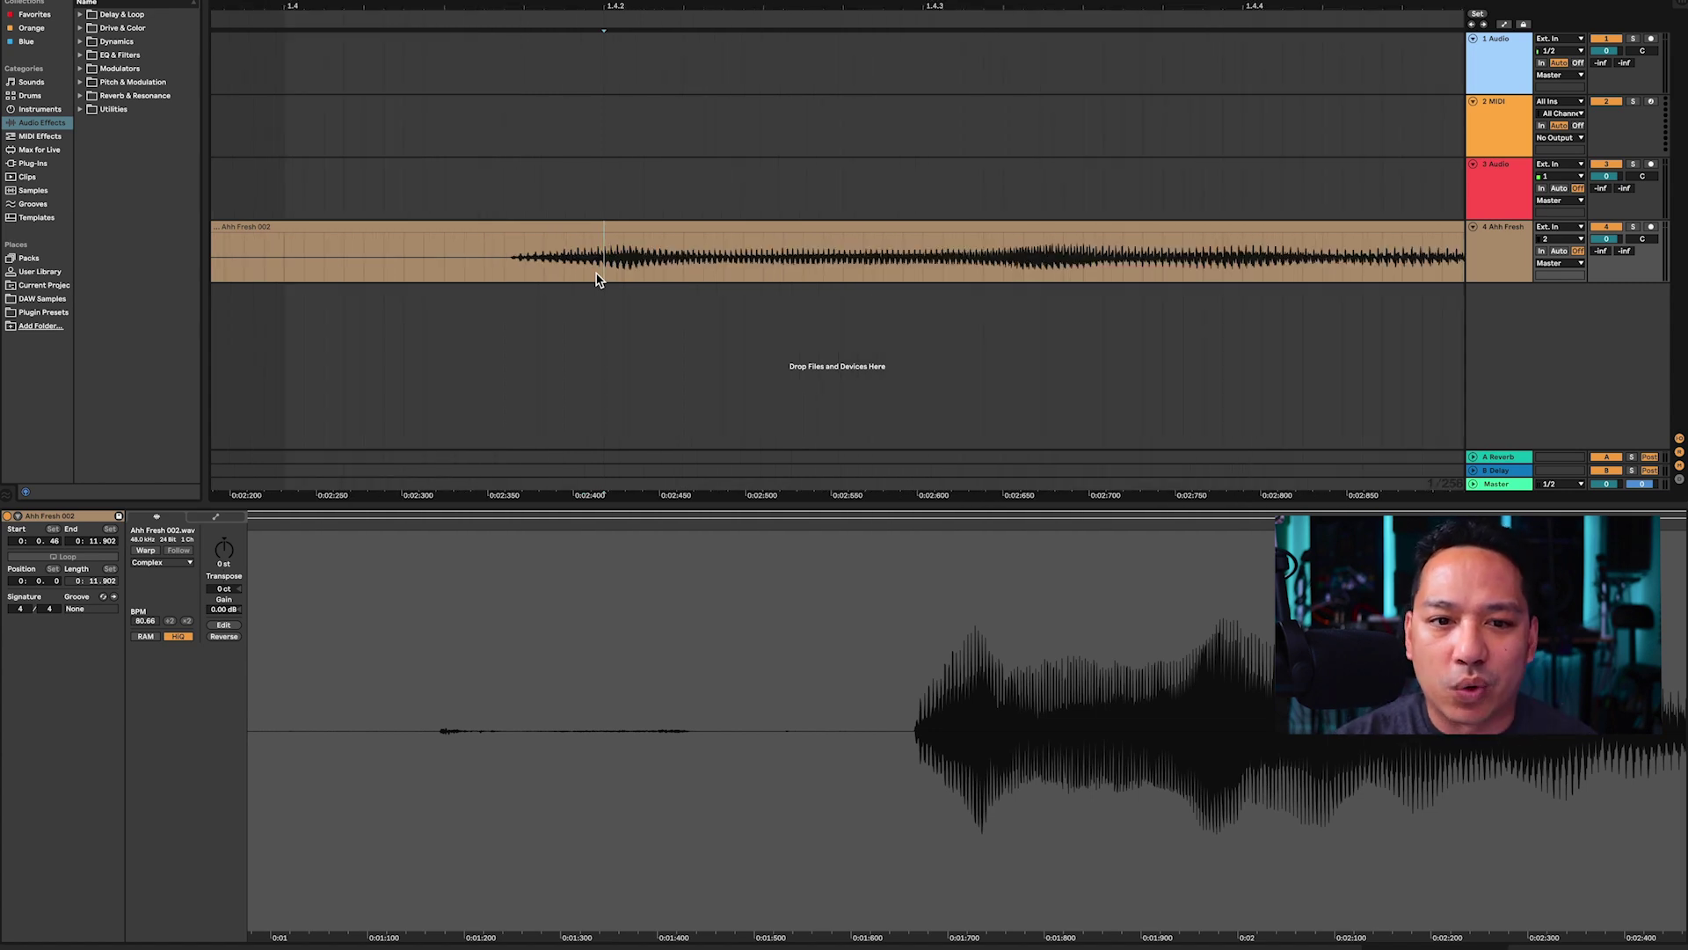
key(ctrl+e)
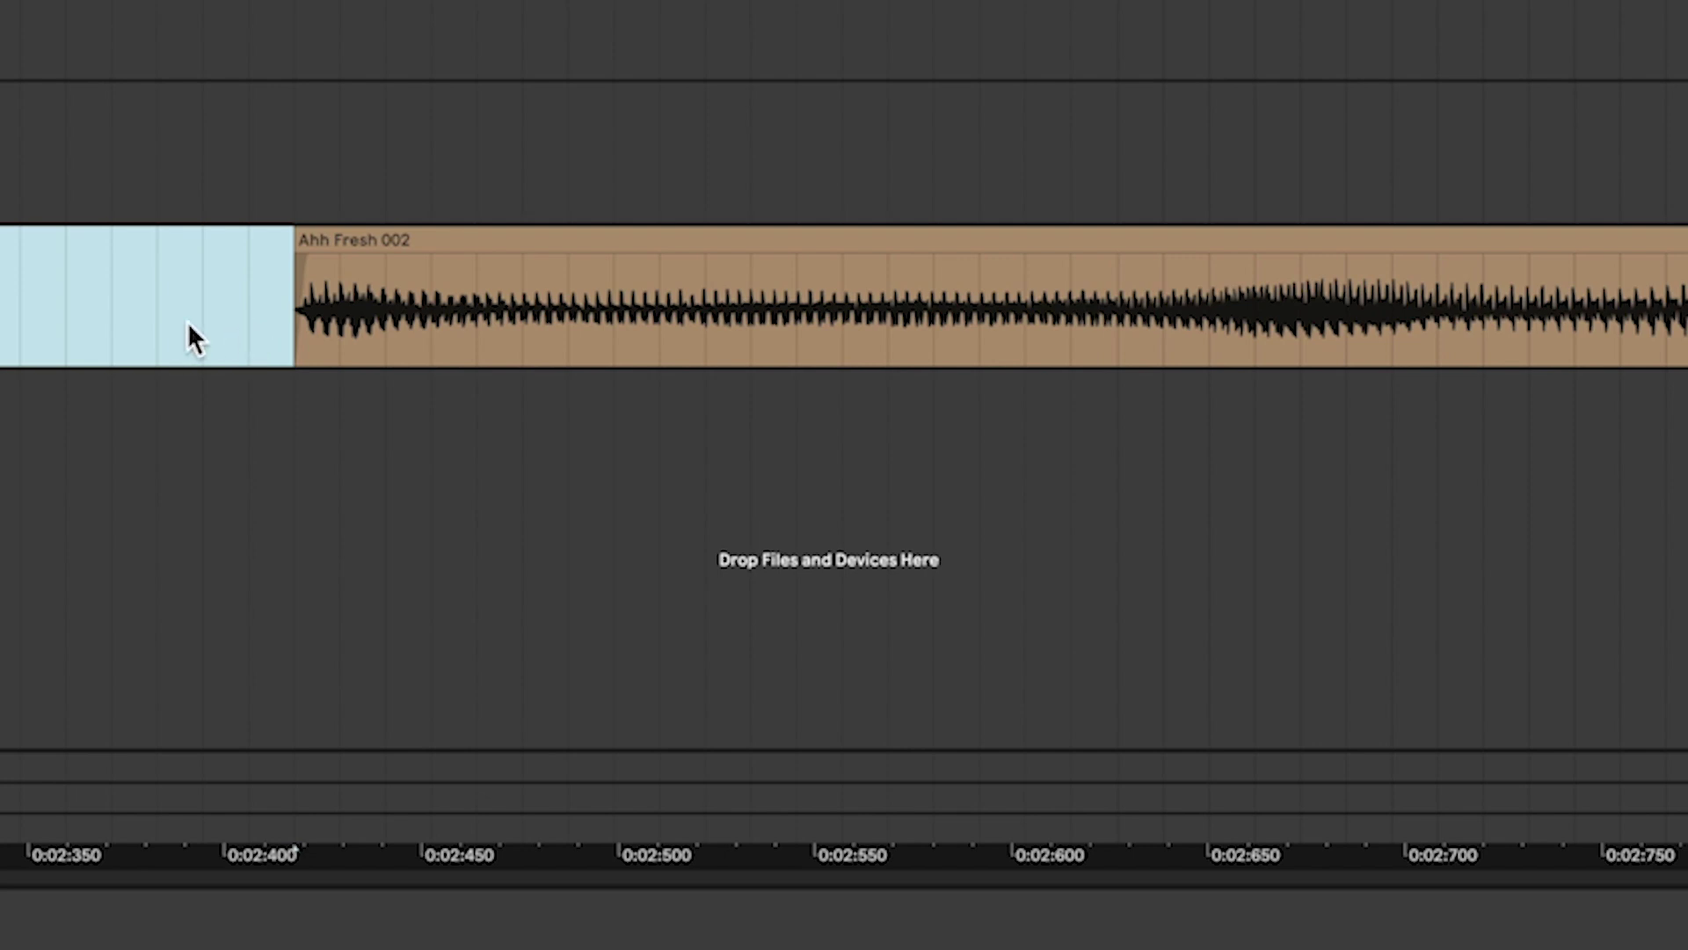
key(Delete)
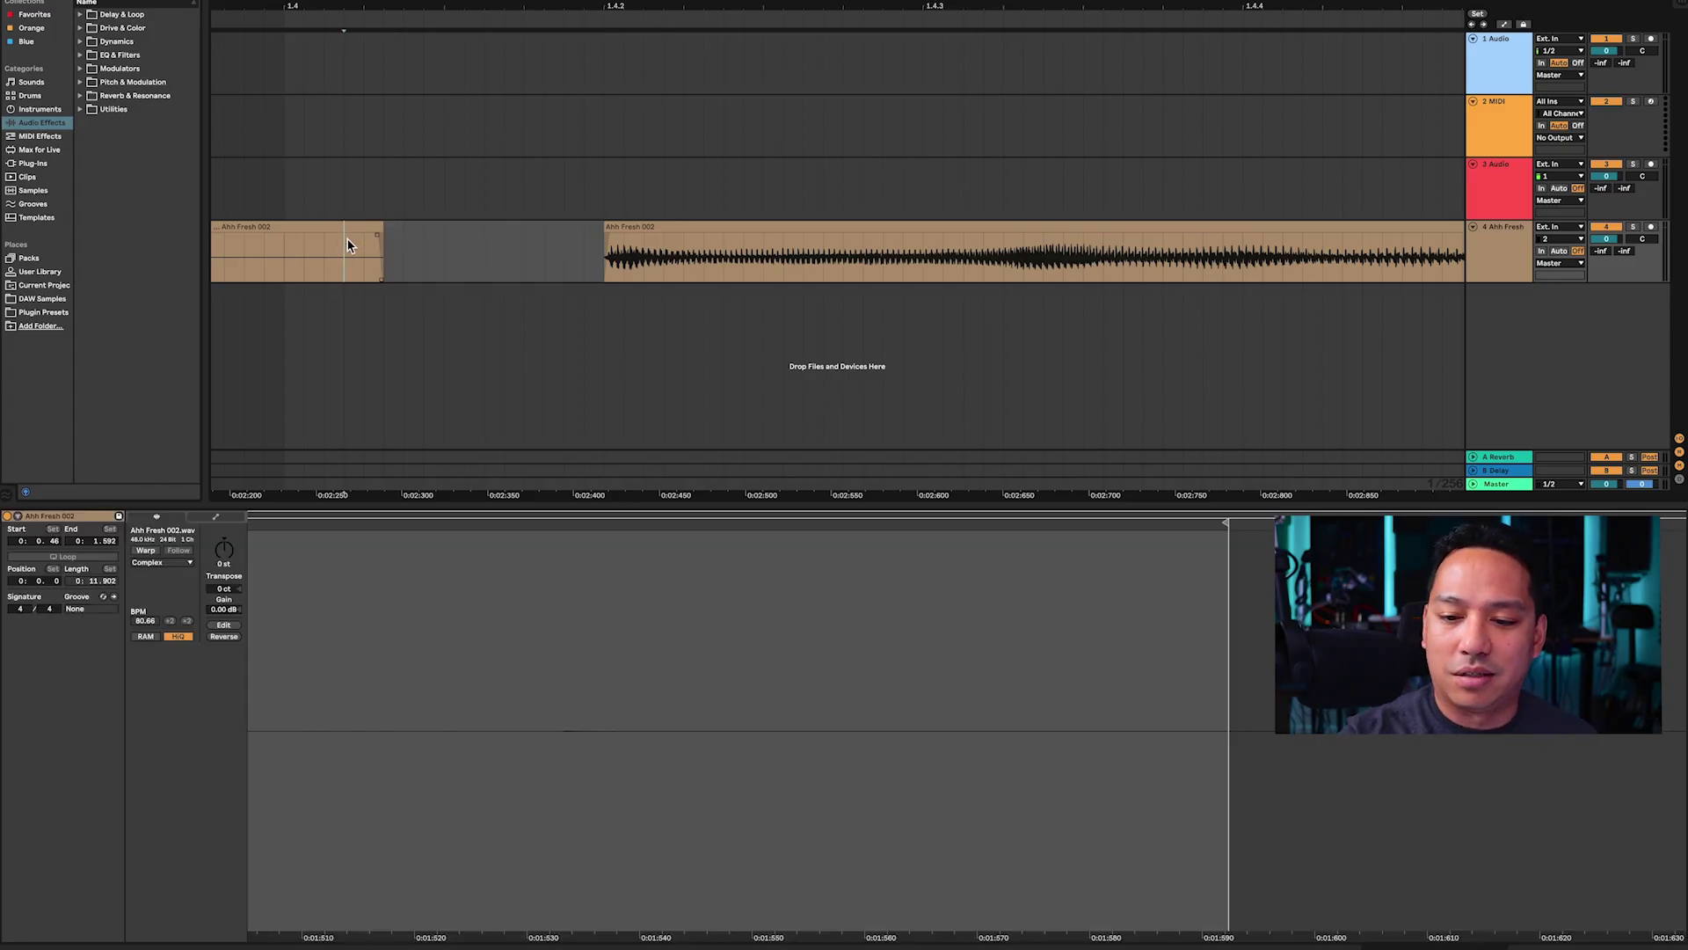
Delete the leftover silent clip piece at the beginning of the Ahh Fresh track.
key(minus)
key(minus)
click(331, 244)
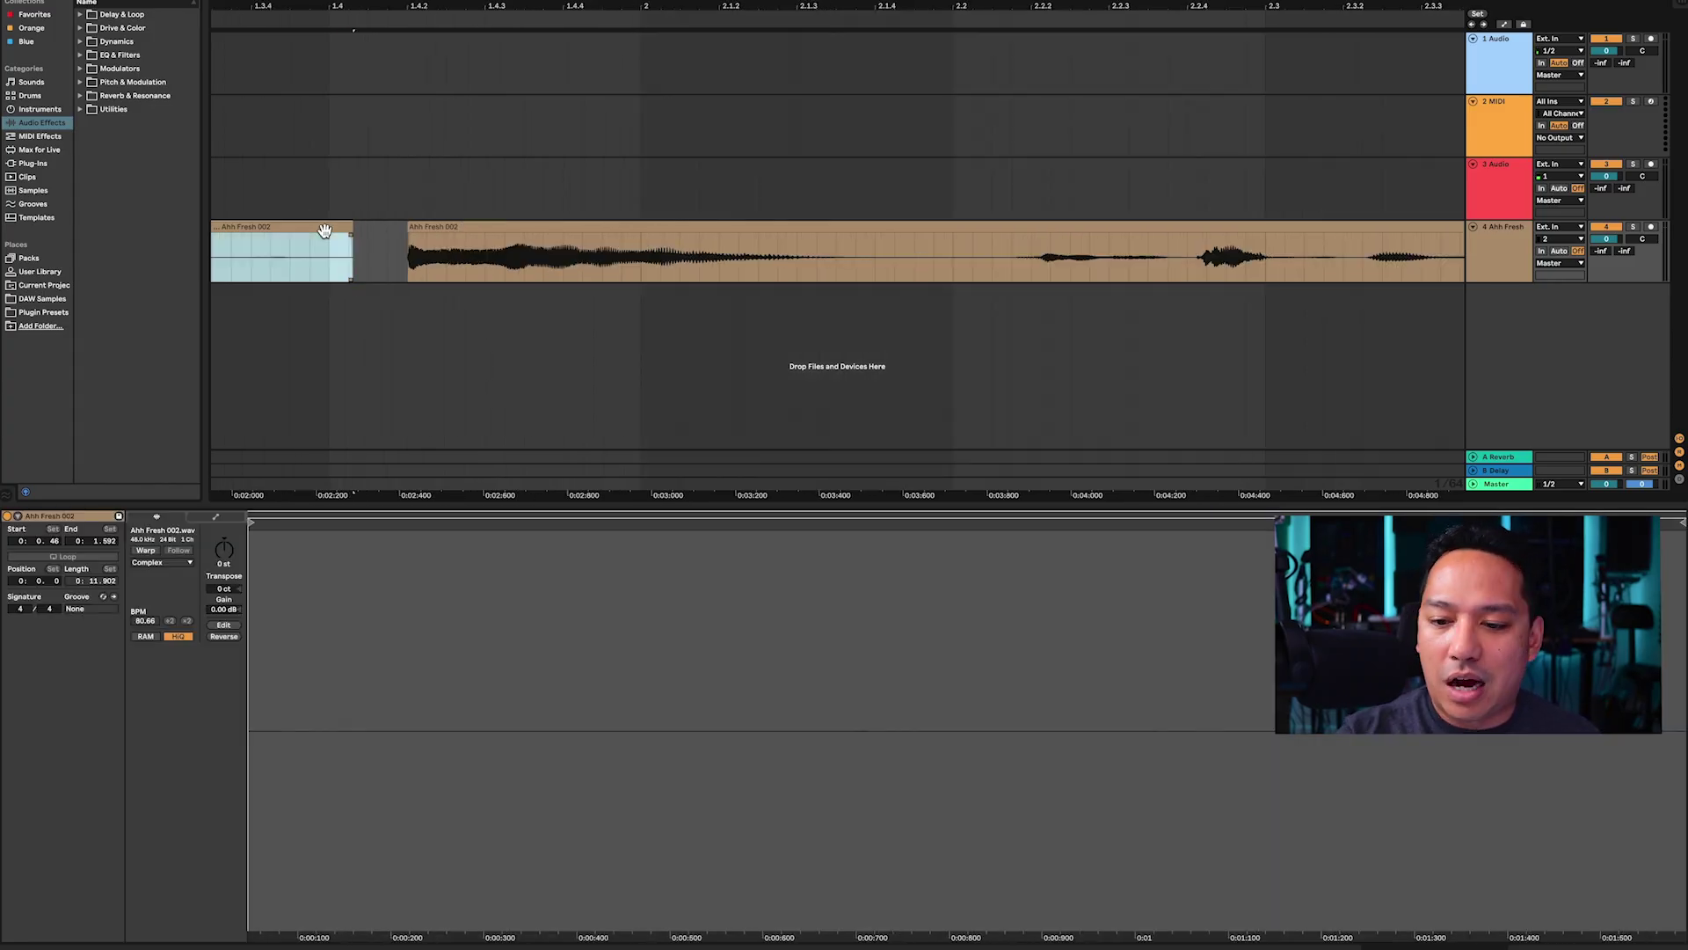
key(Delete)
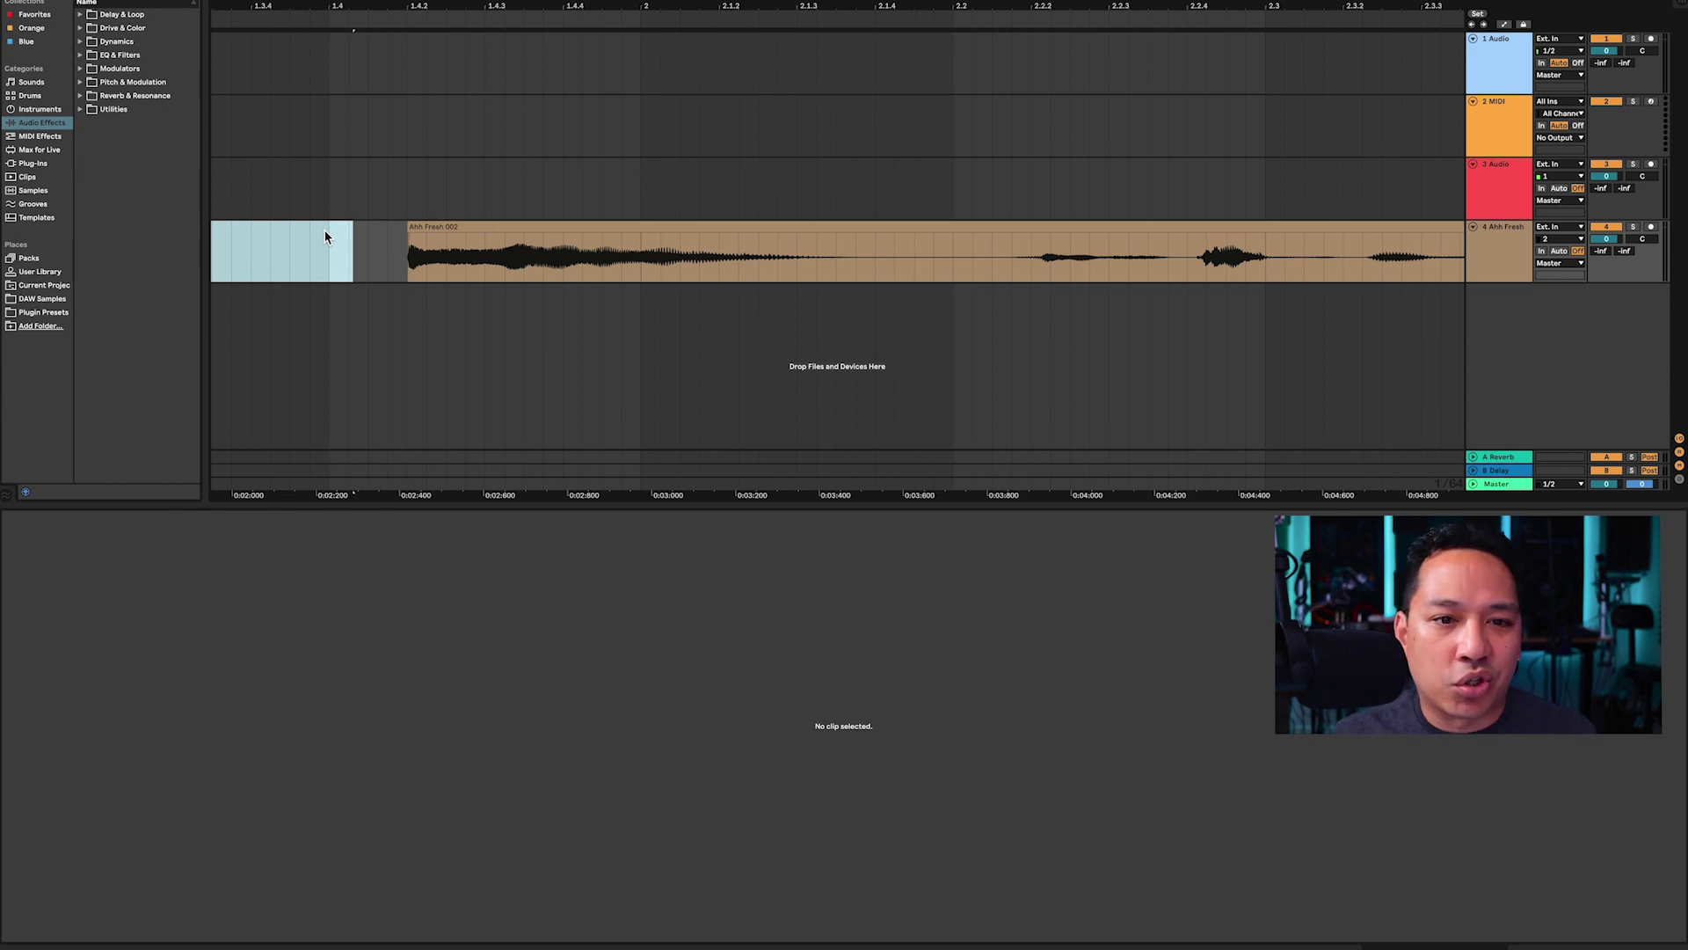
key(minus)
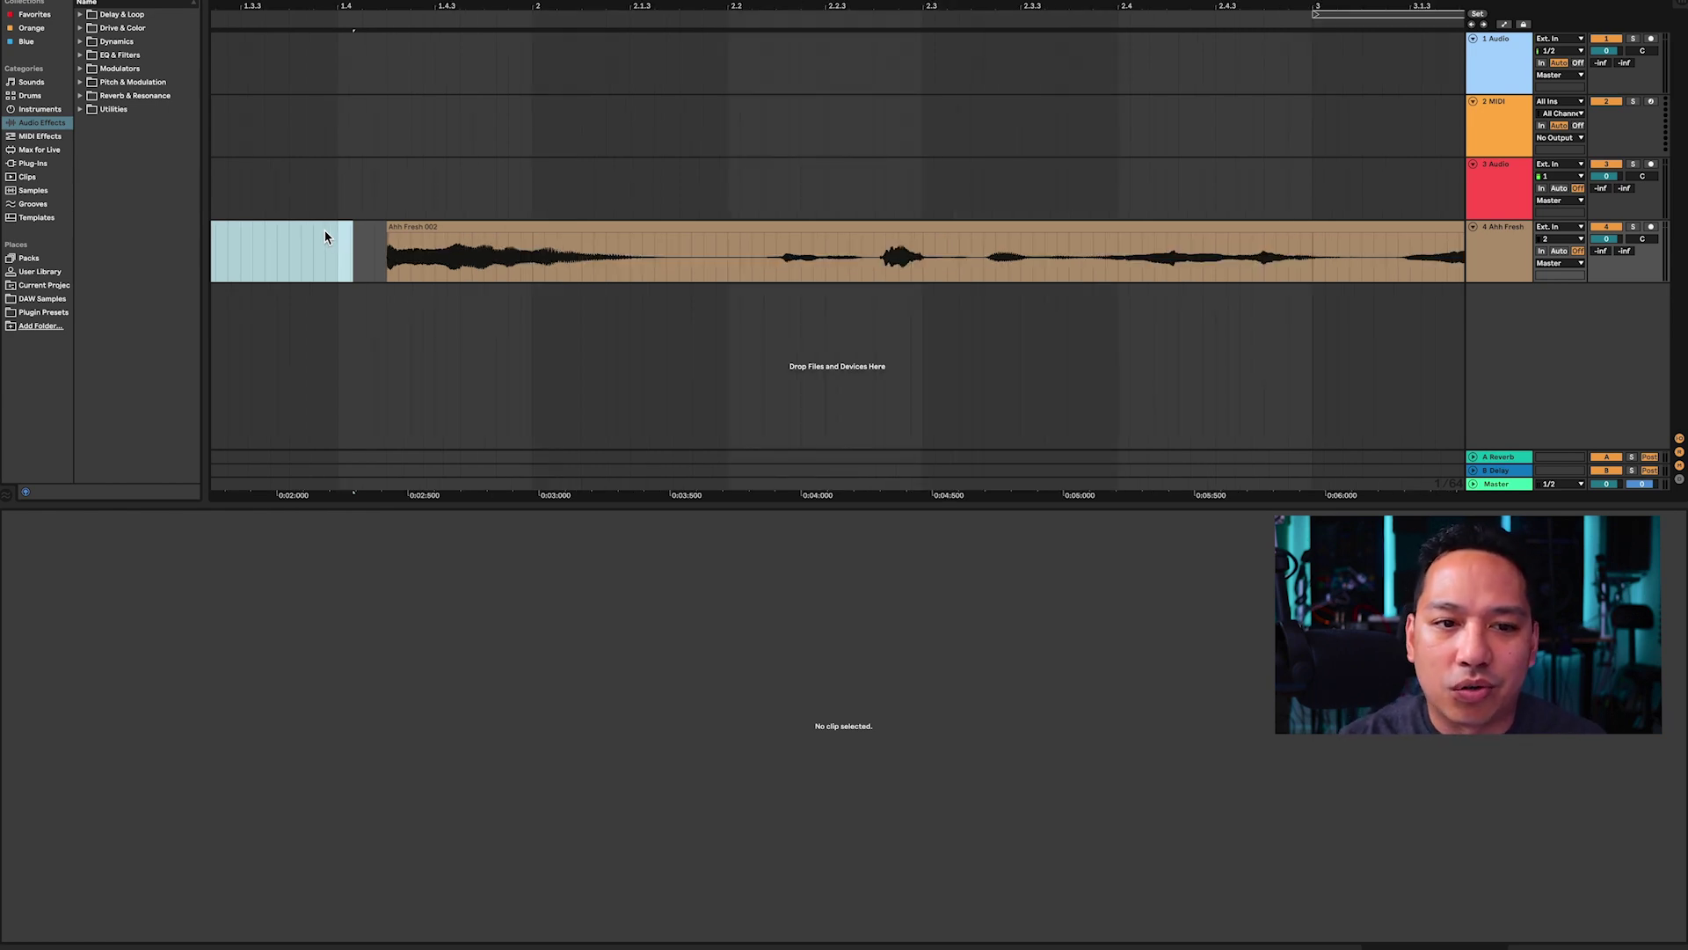
Play the trimmed vocal several times from just before its start, then through the full clip, to check the cut.
click(374, 257)
key(space)
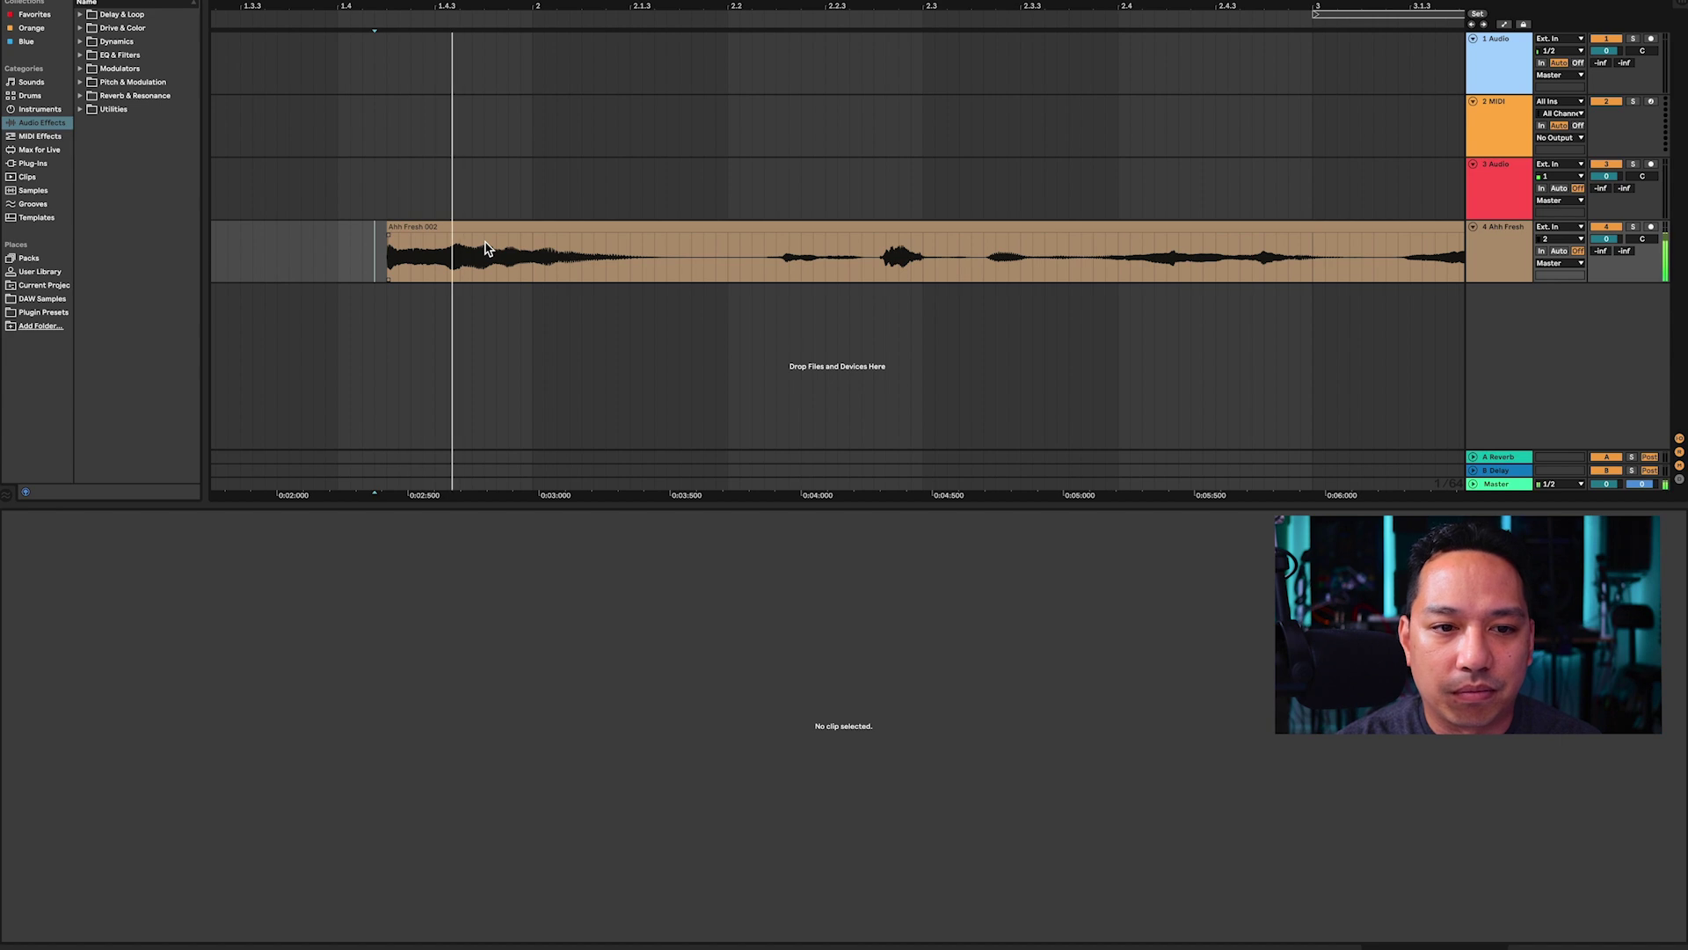
key(space)
click(277, 257)
key(space)
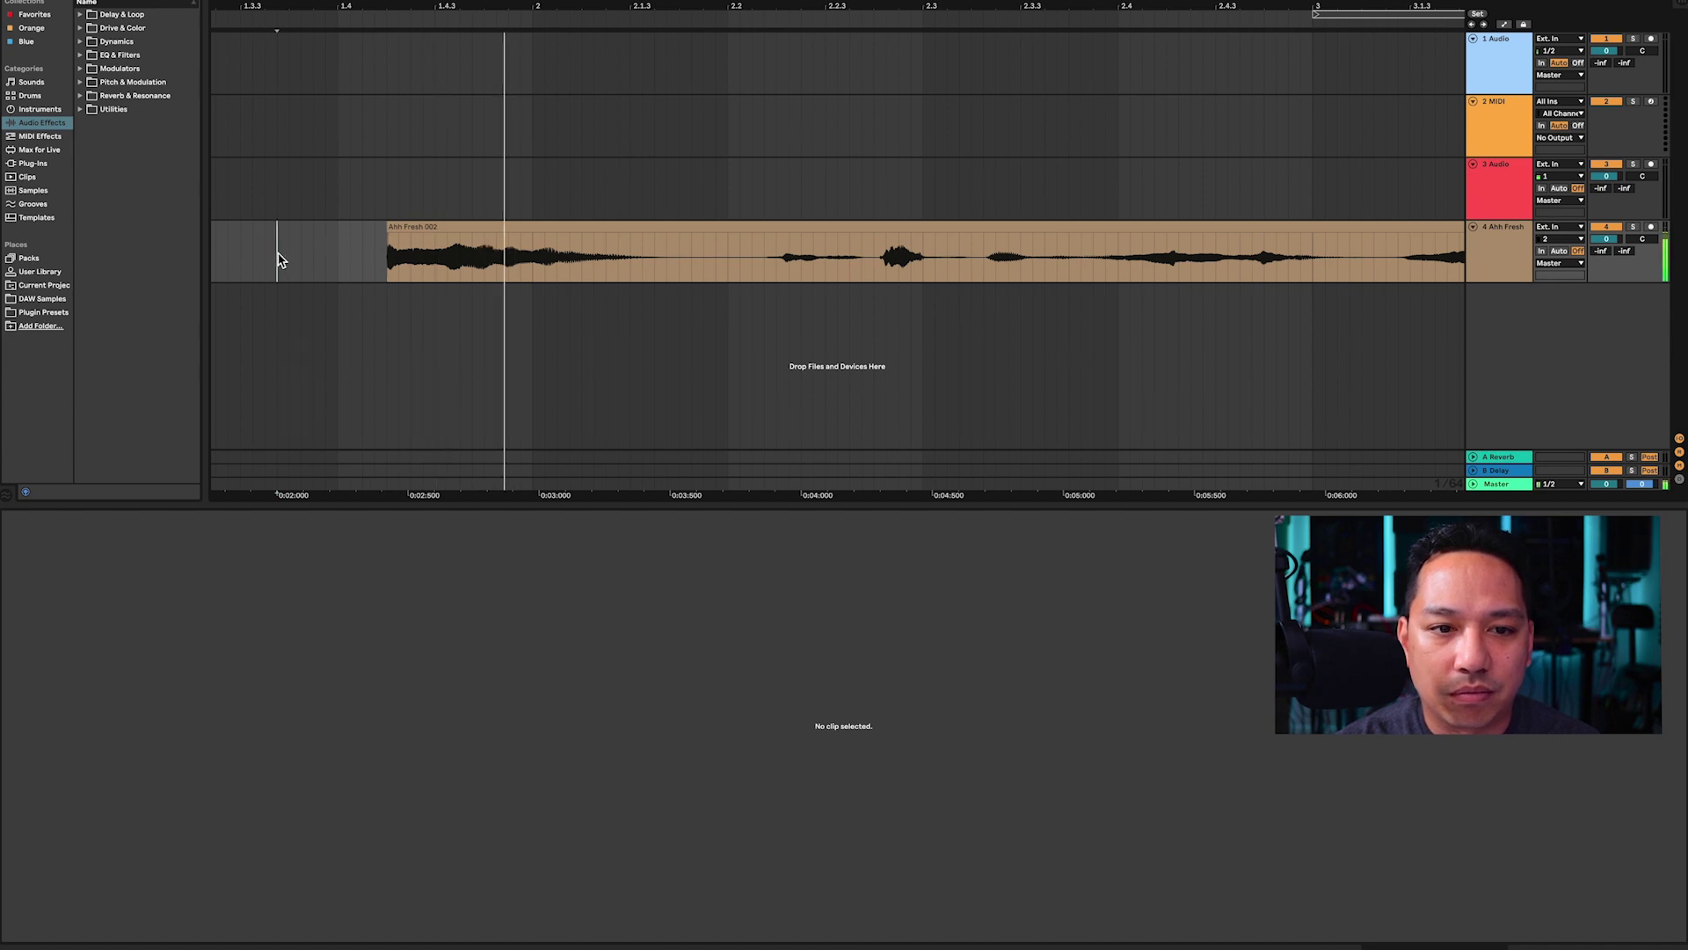
key(space)
click(375, 255)
key(plus)
key(minus)
key(minus)
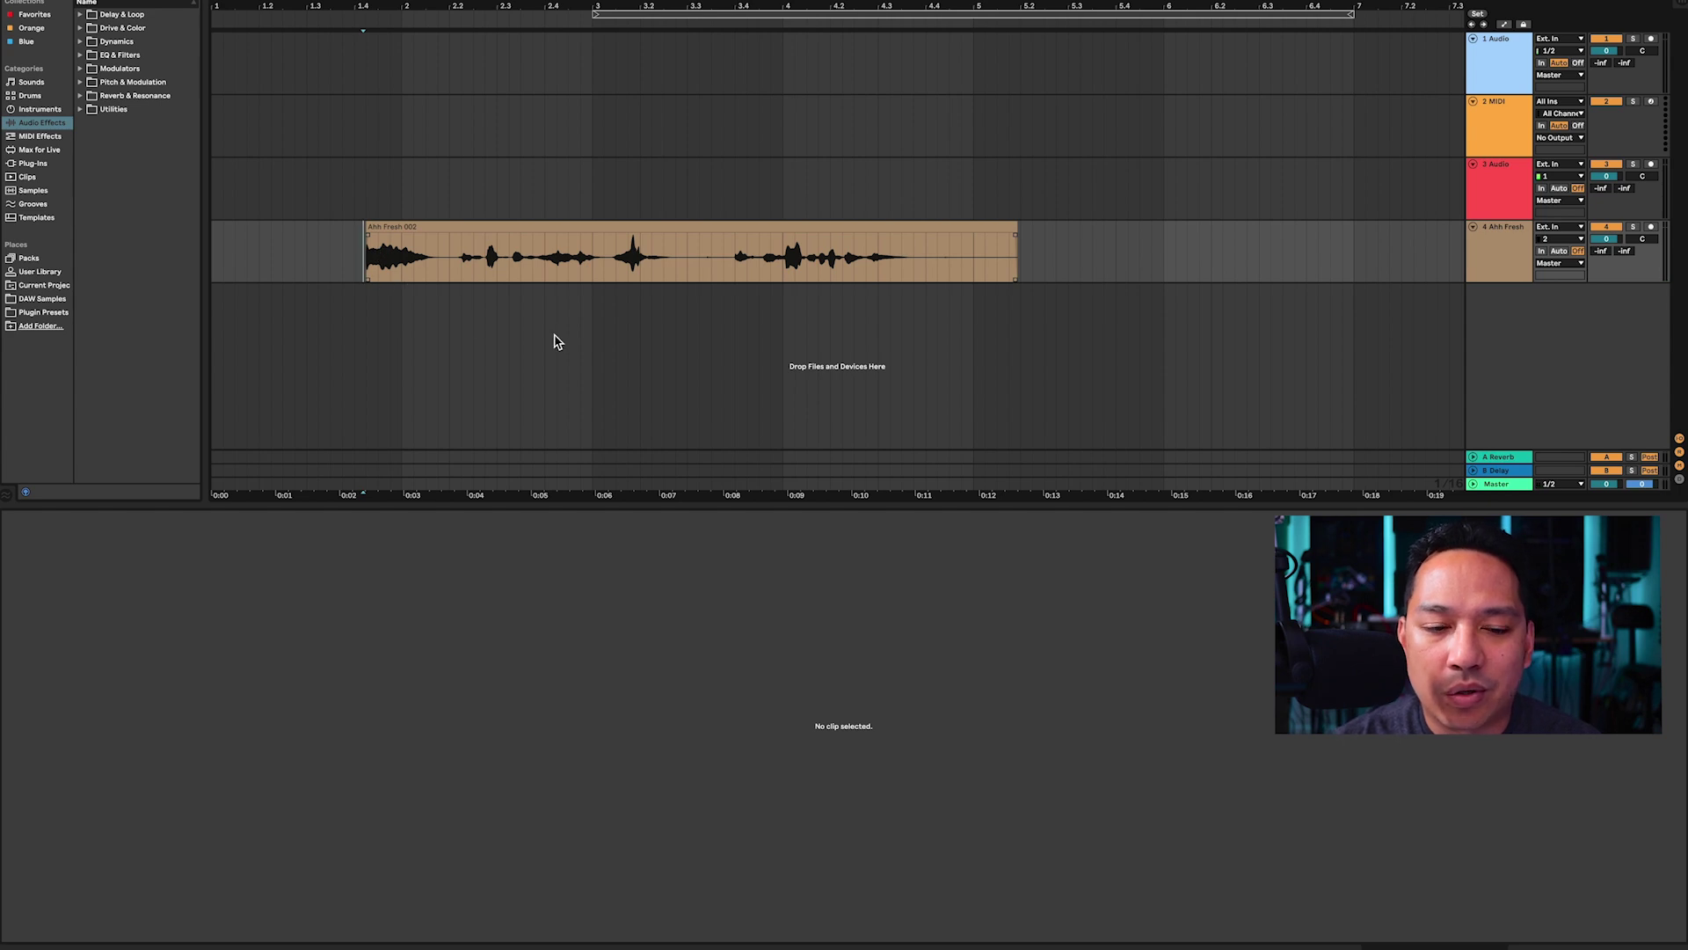
key(space)
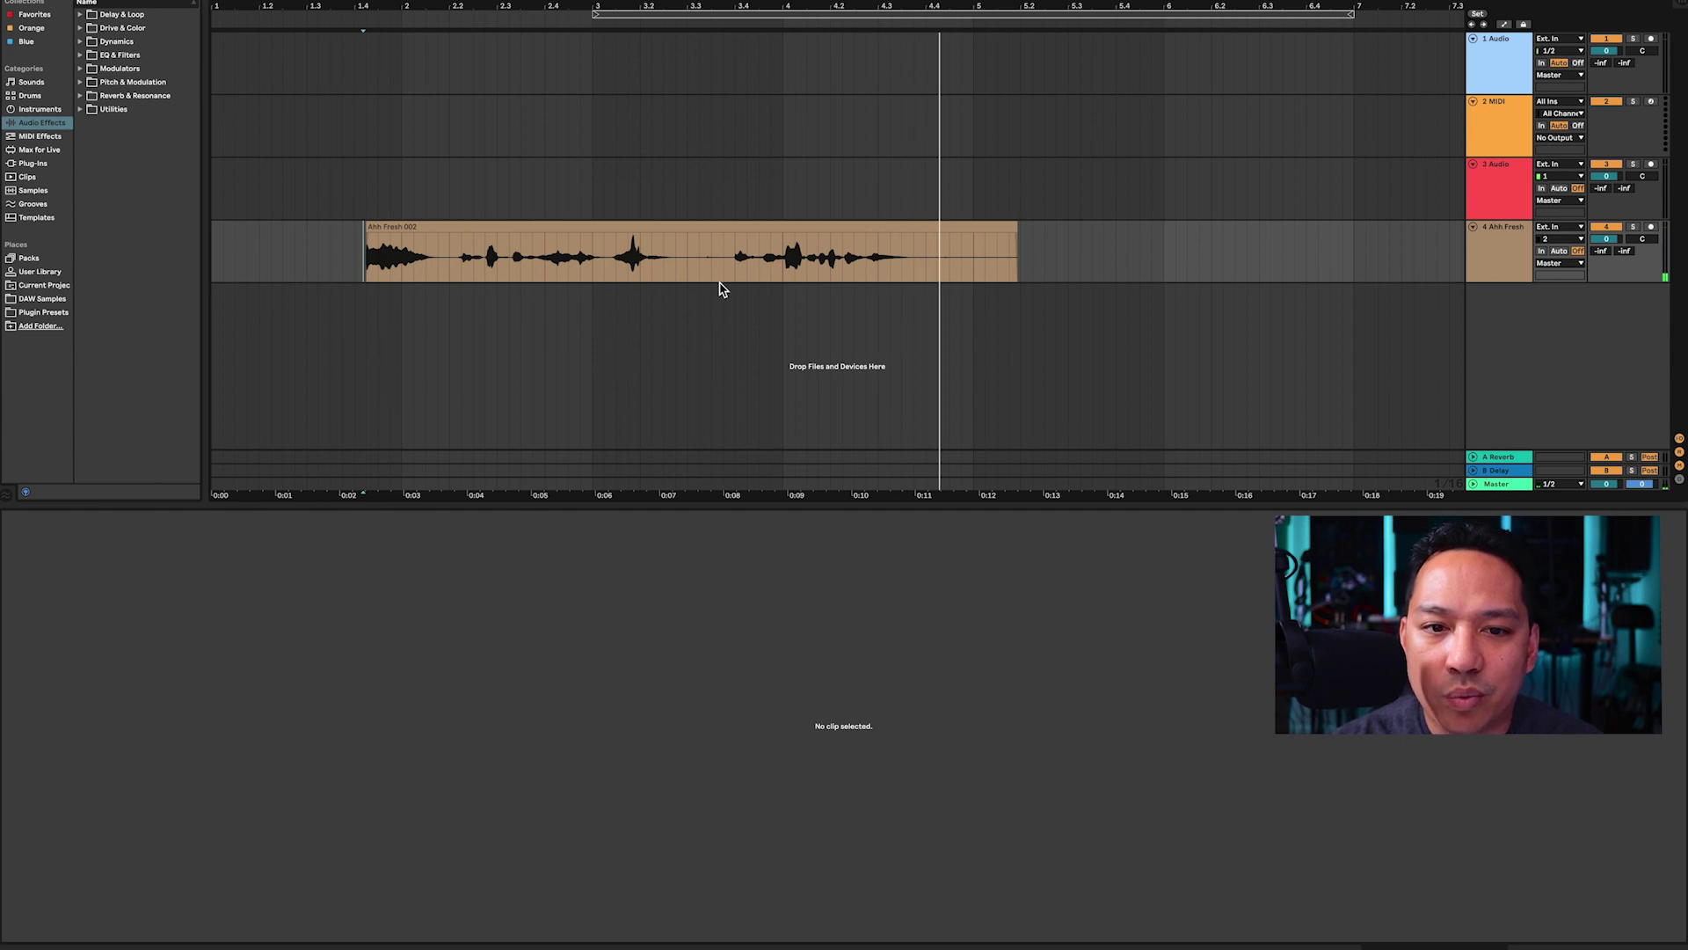
Cut out and delete a short silent section in the pause between the two vocal phrases.
drag(710, 268, 700, 270)
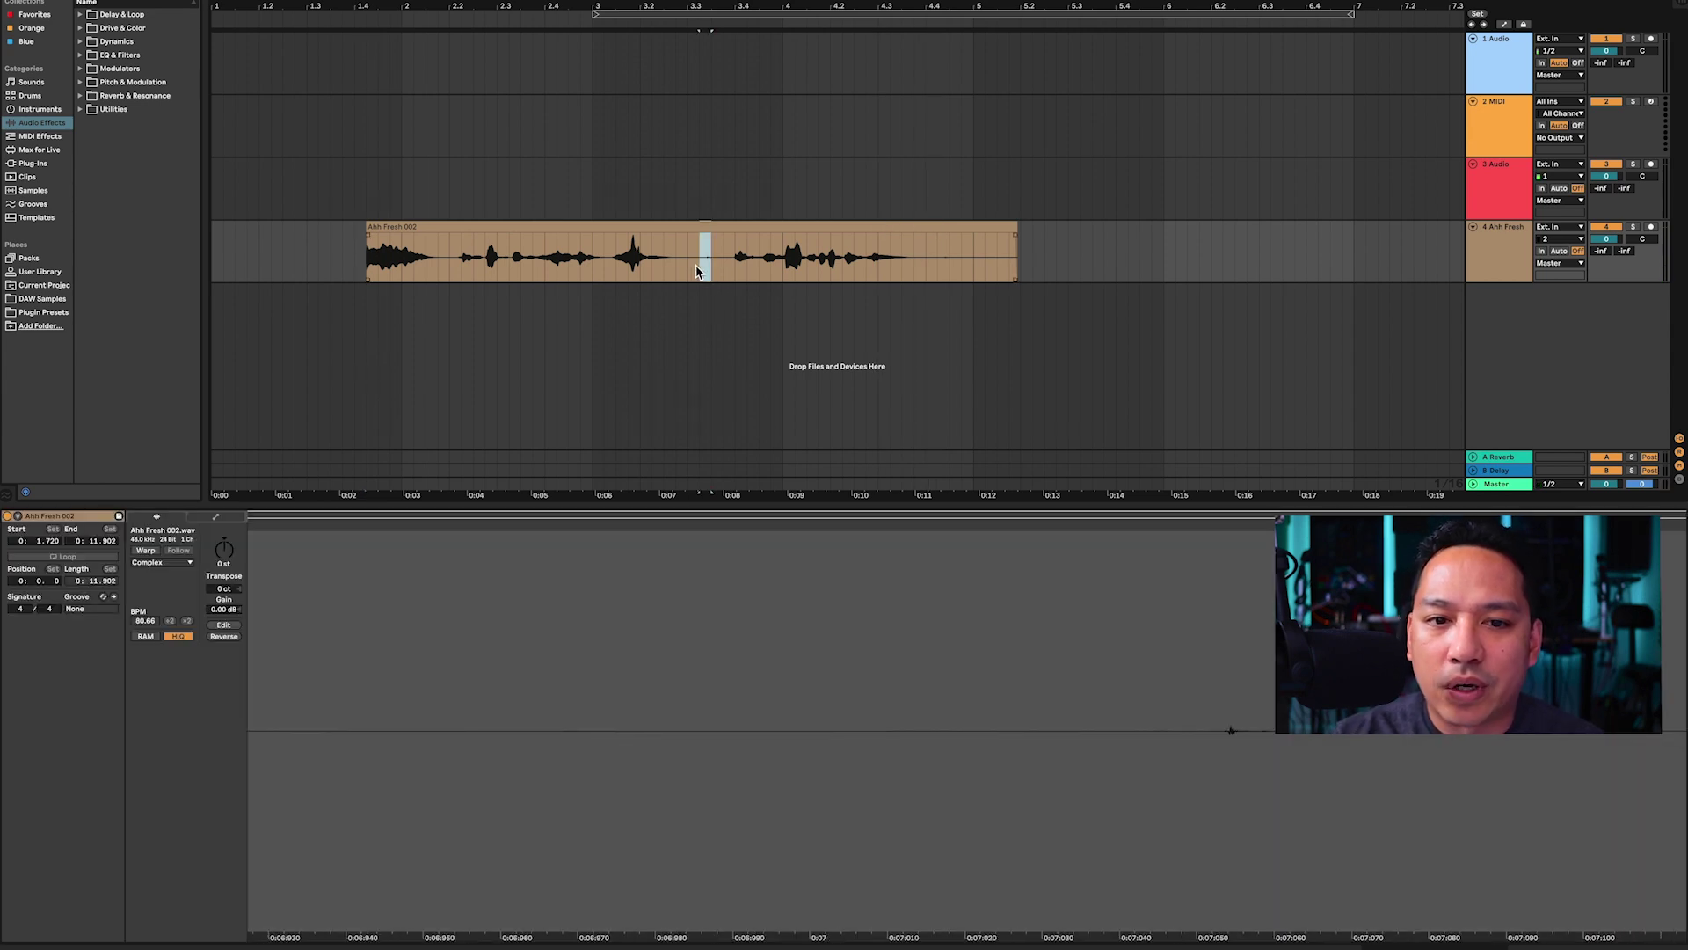
key(ctrl+e)
key(Delete)
Listen to the end of the second vocal clip and delete the silent tail after the last word.
click(863, 275)
key(space)
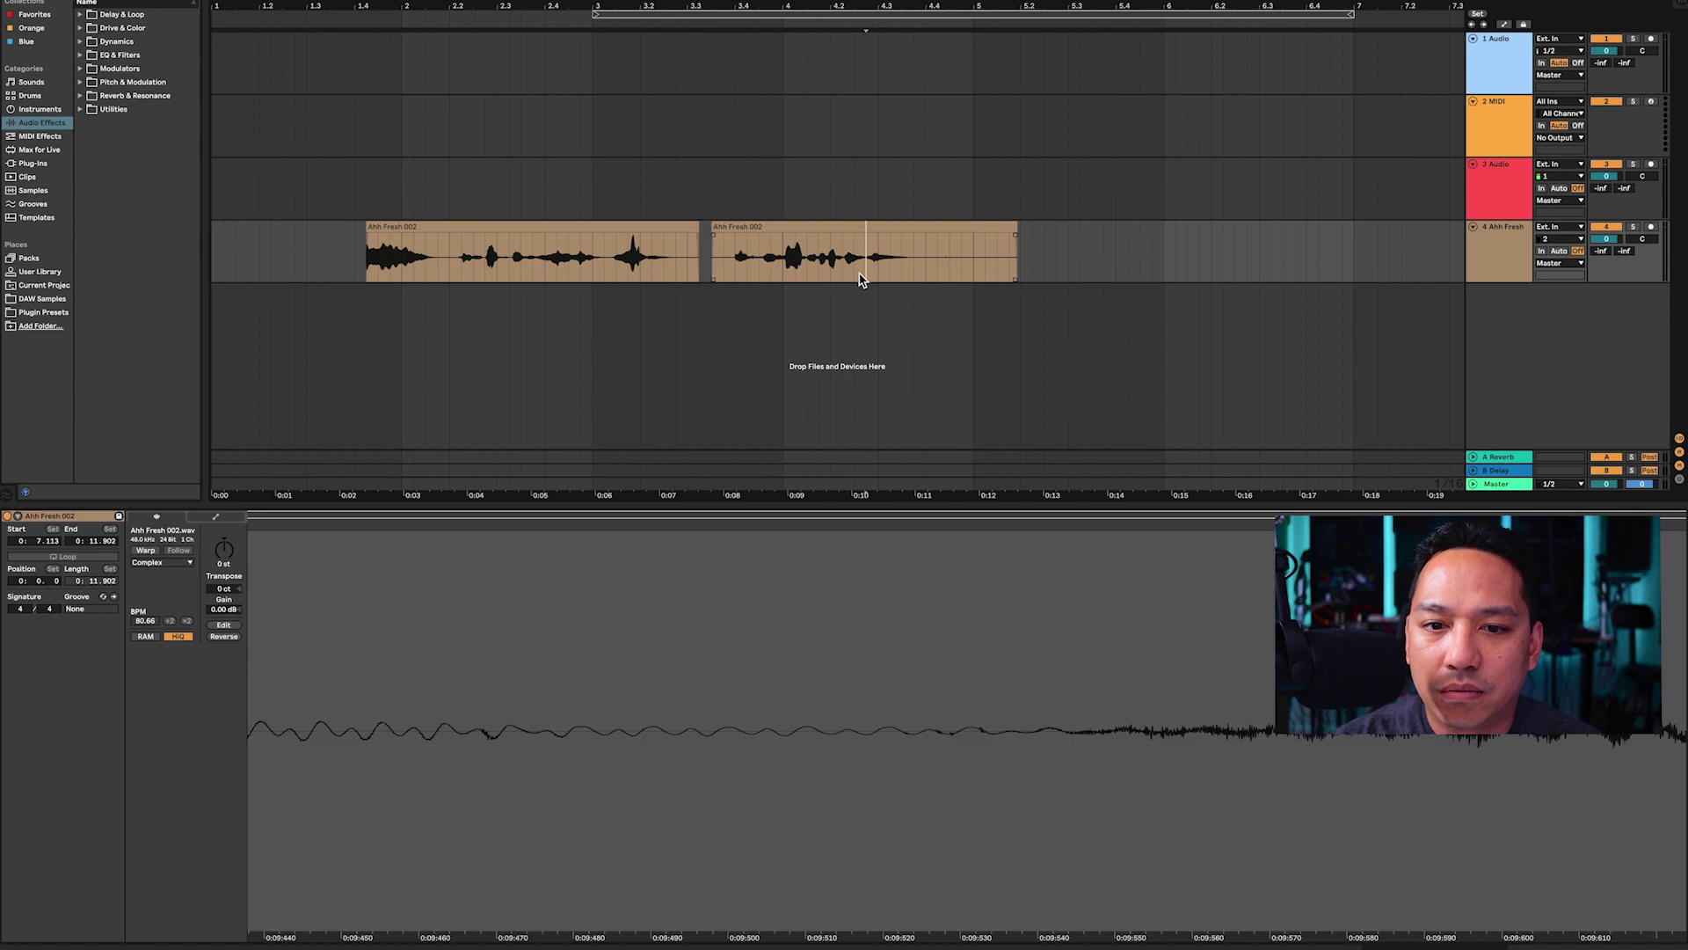
key(space)
drag(937, 272, 1048, 275)
key(Delete)
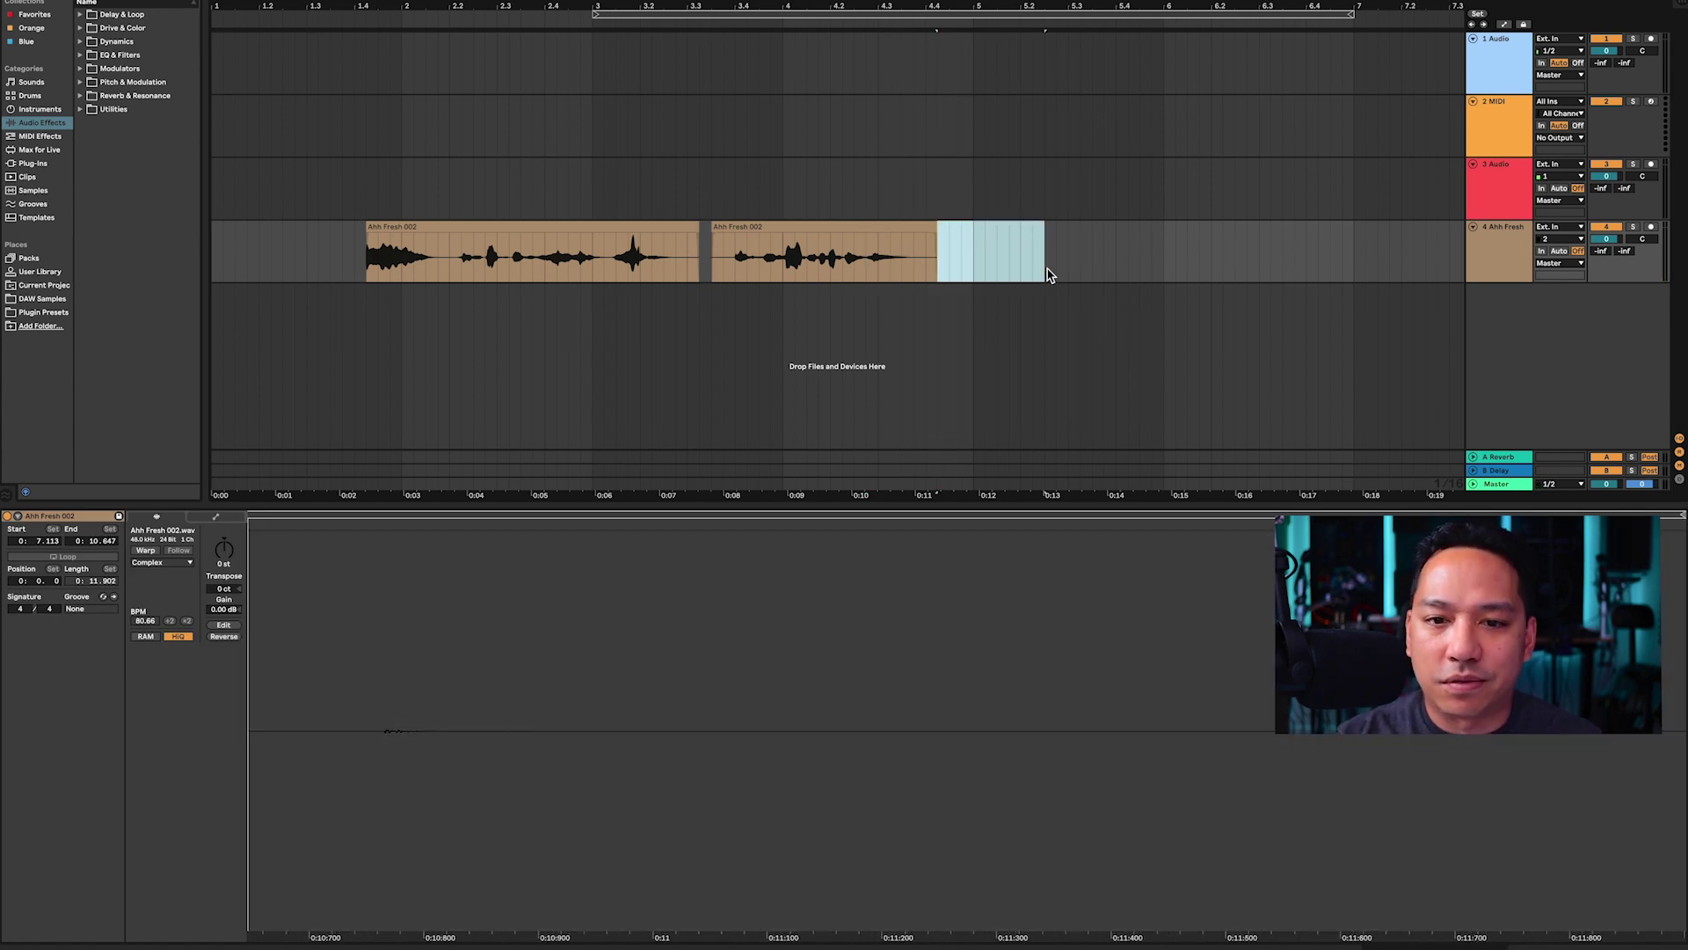
Move both vocal clips to the very start of the timeline and play them back.
key(ctrl+a)
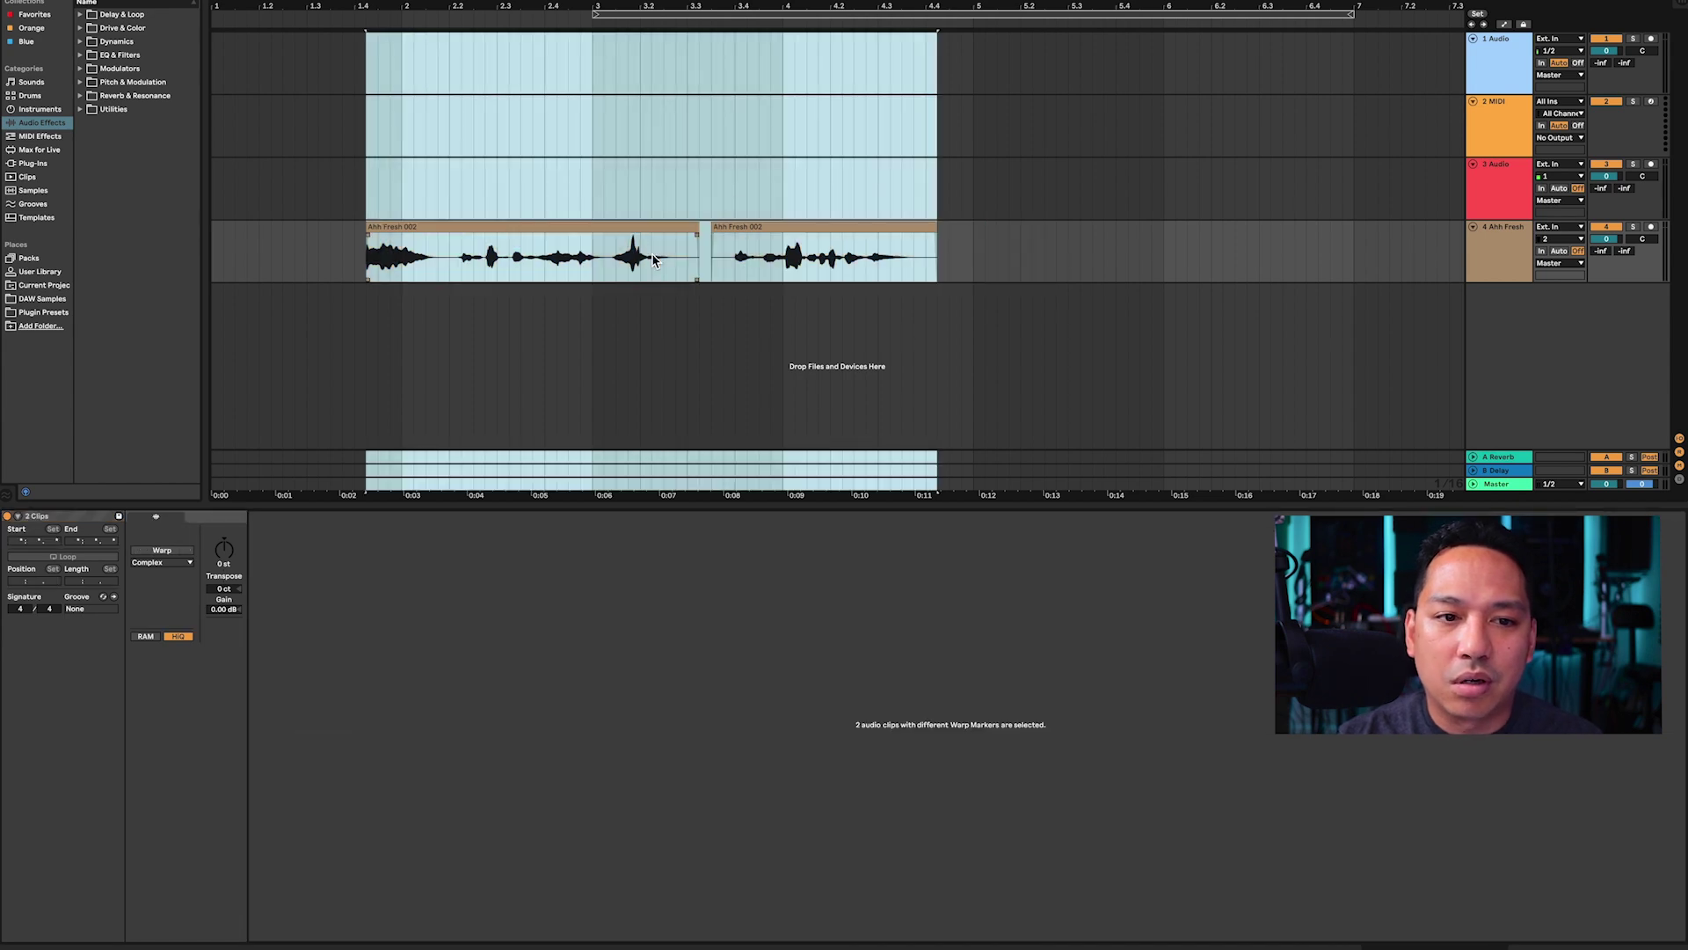
drag(395, 234, 243, 234)
click(224, 339)
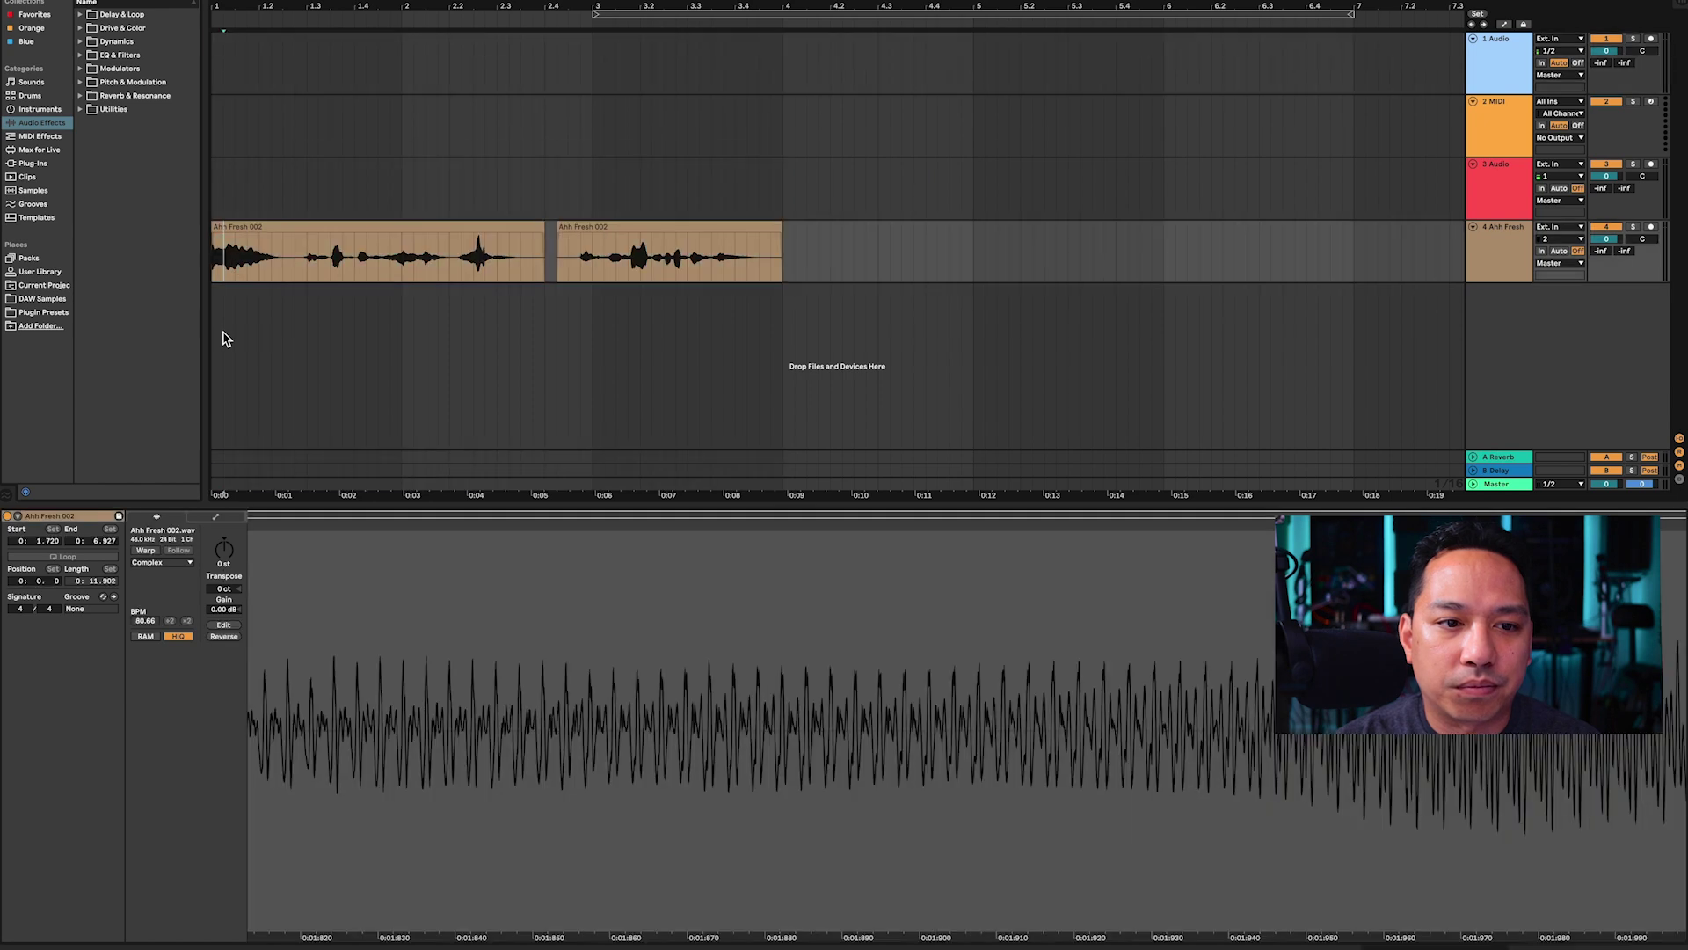
mouse_move(215, 249)
key(space)
Show the Ahh Fresh track's device chain and examine the Glue Compressor's attack and ratio settings.
click(1504, 234)
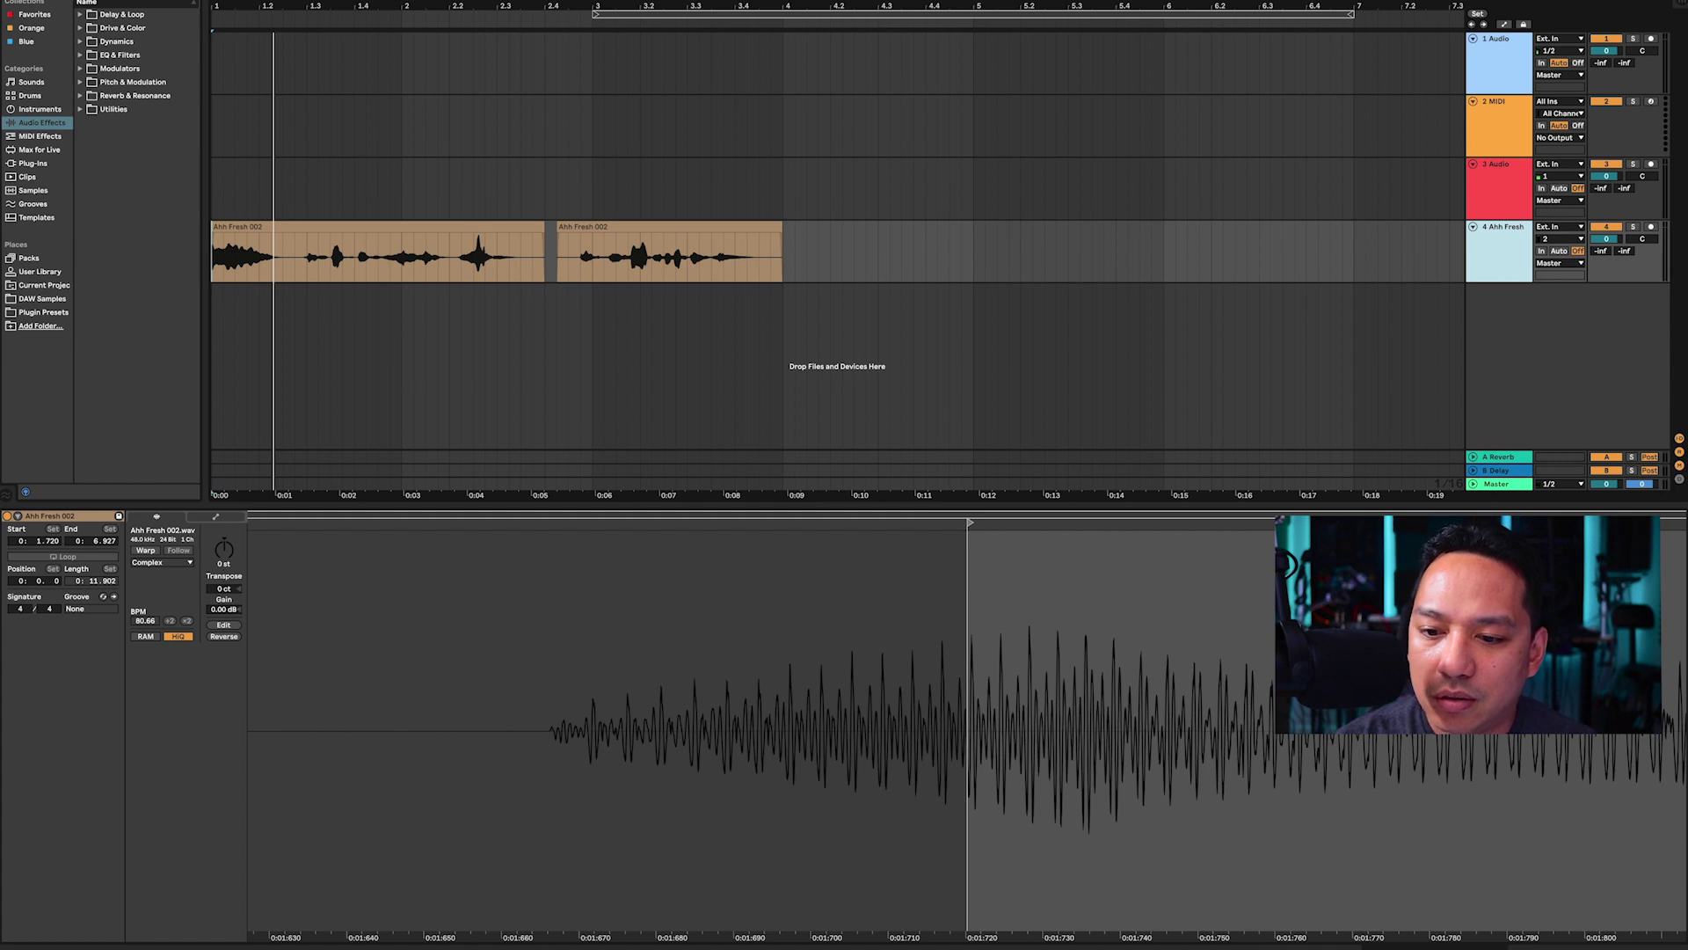
key(shift+Tab)
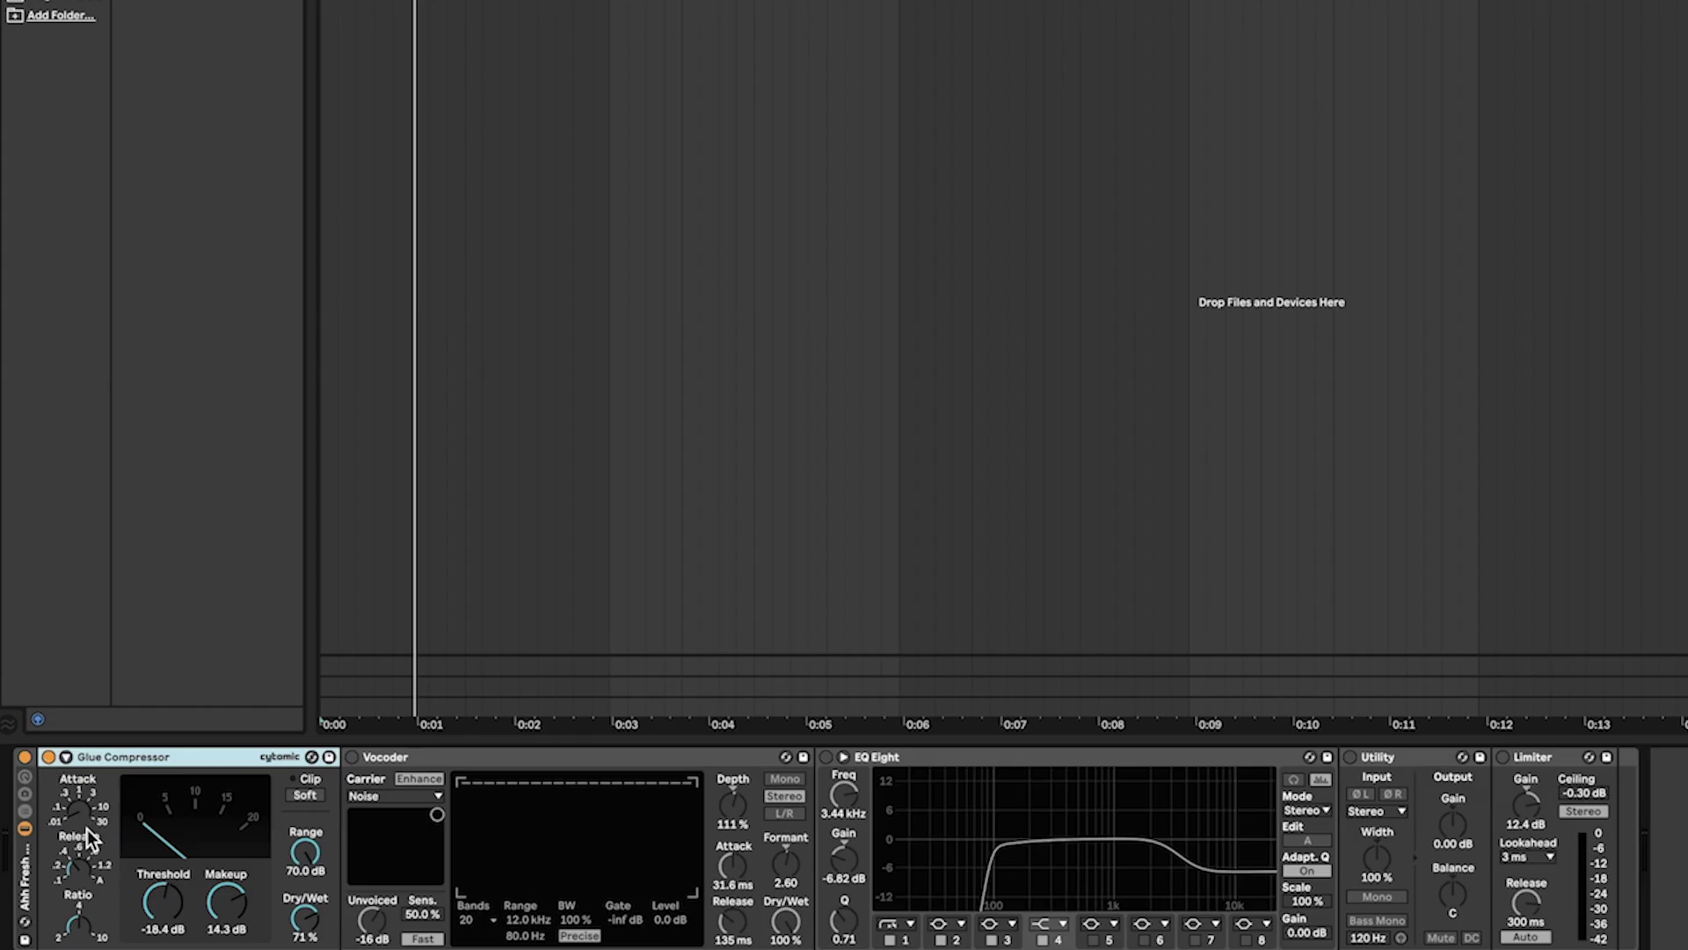
click(78, 814)
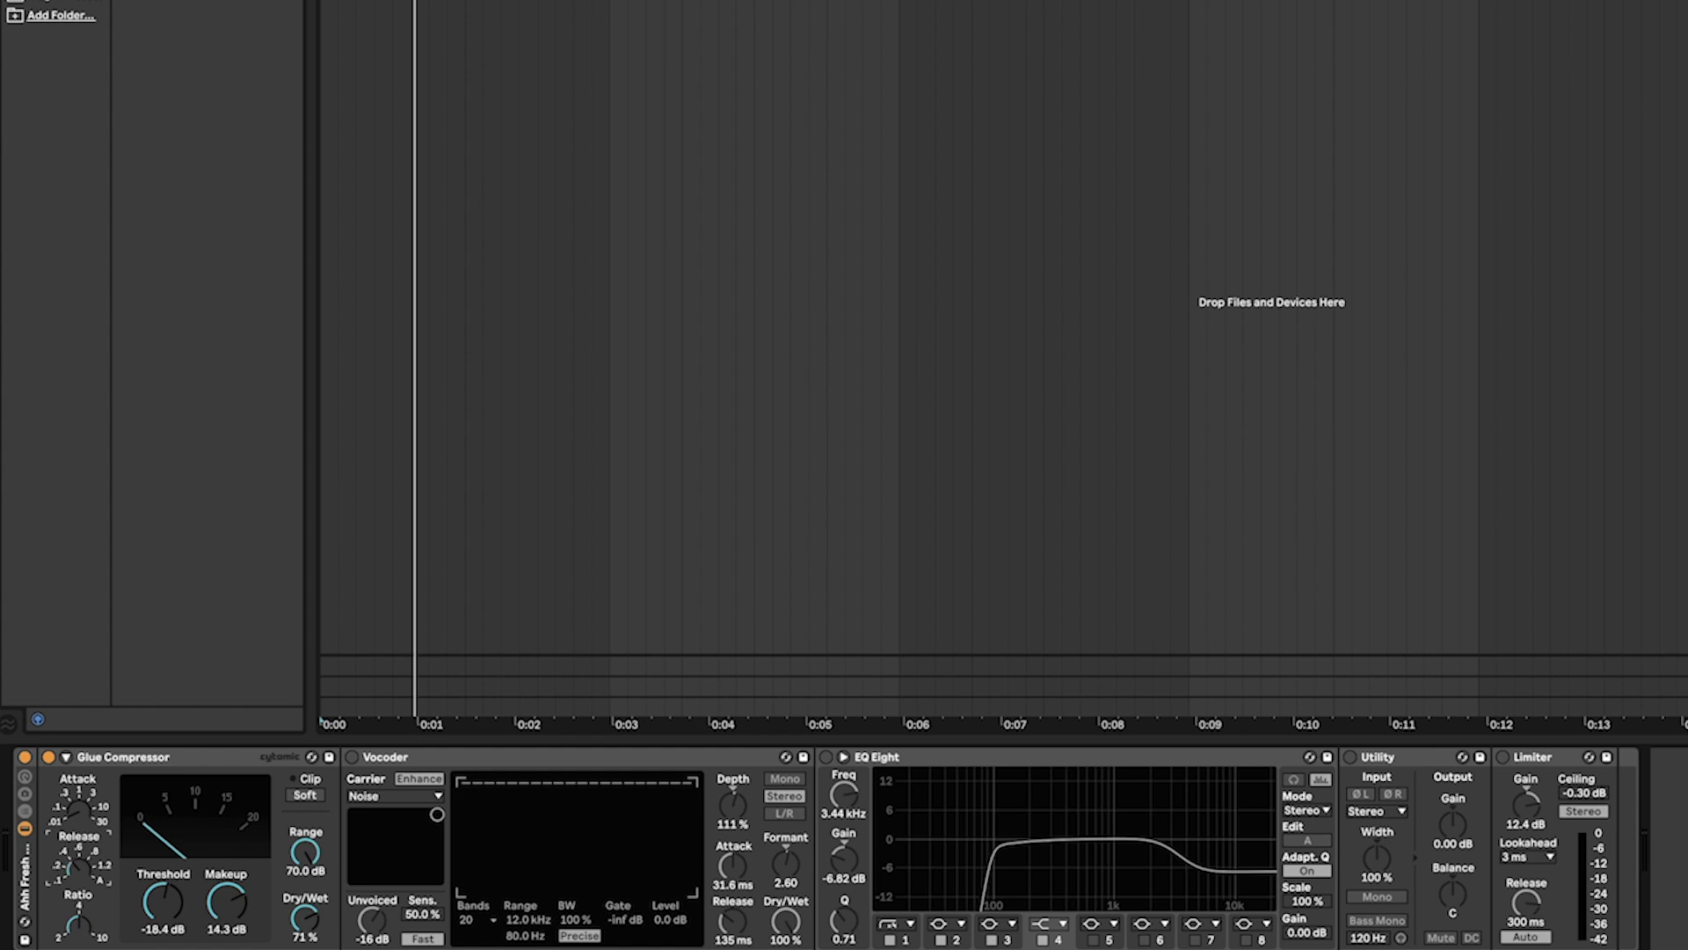
click(78, 923)
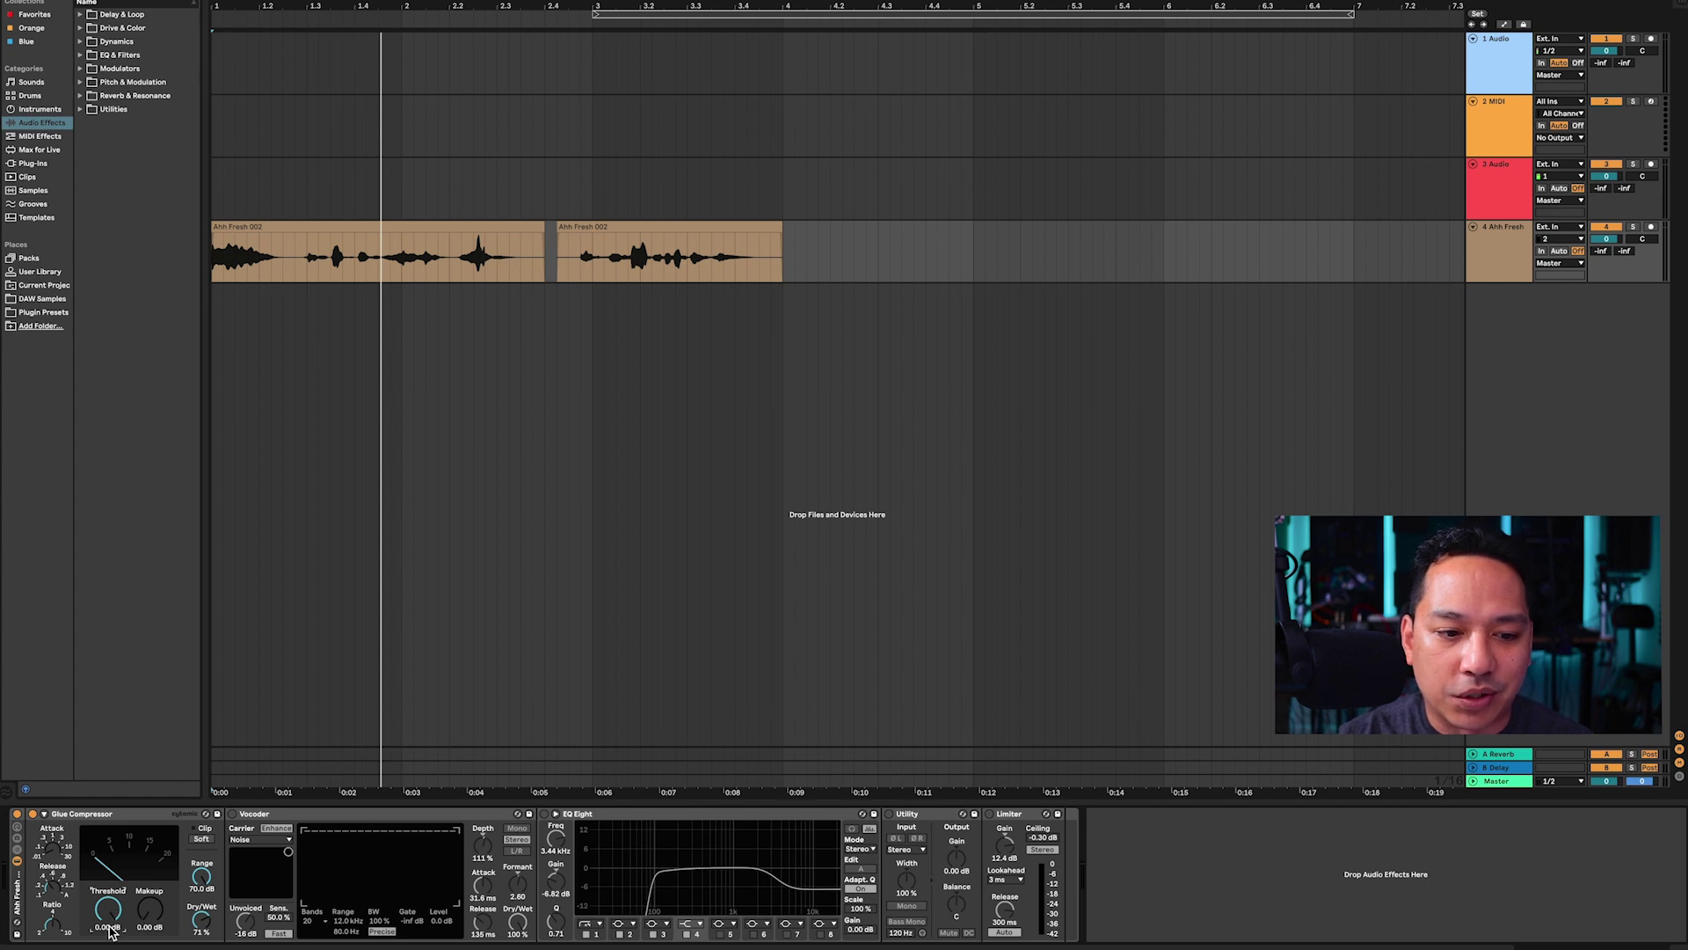
While the vocal plays, set the Glue Compressor's threshold to -18.7 dB, makeup to 5.08 dB and dry/wet to 75%.
key(space)
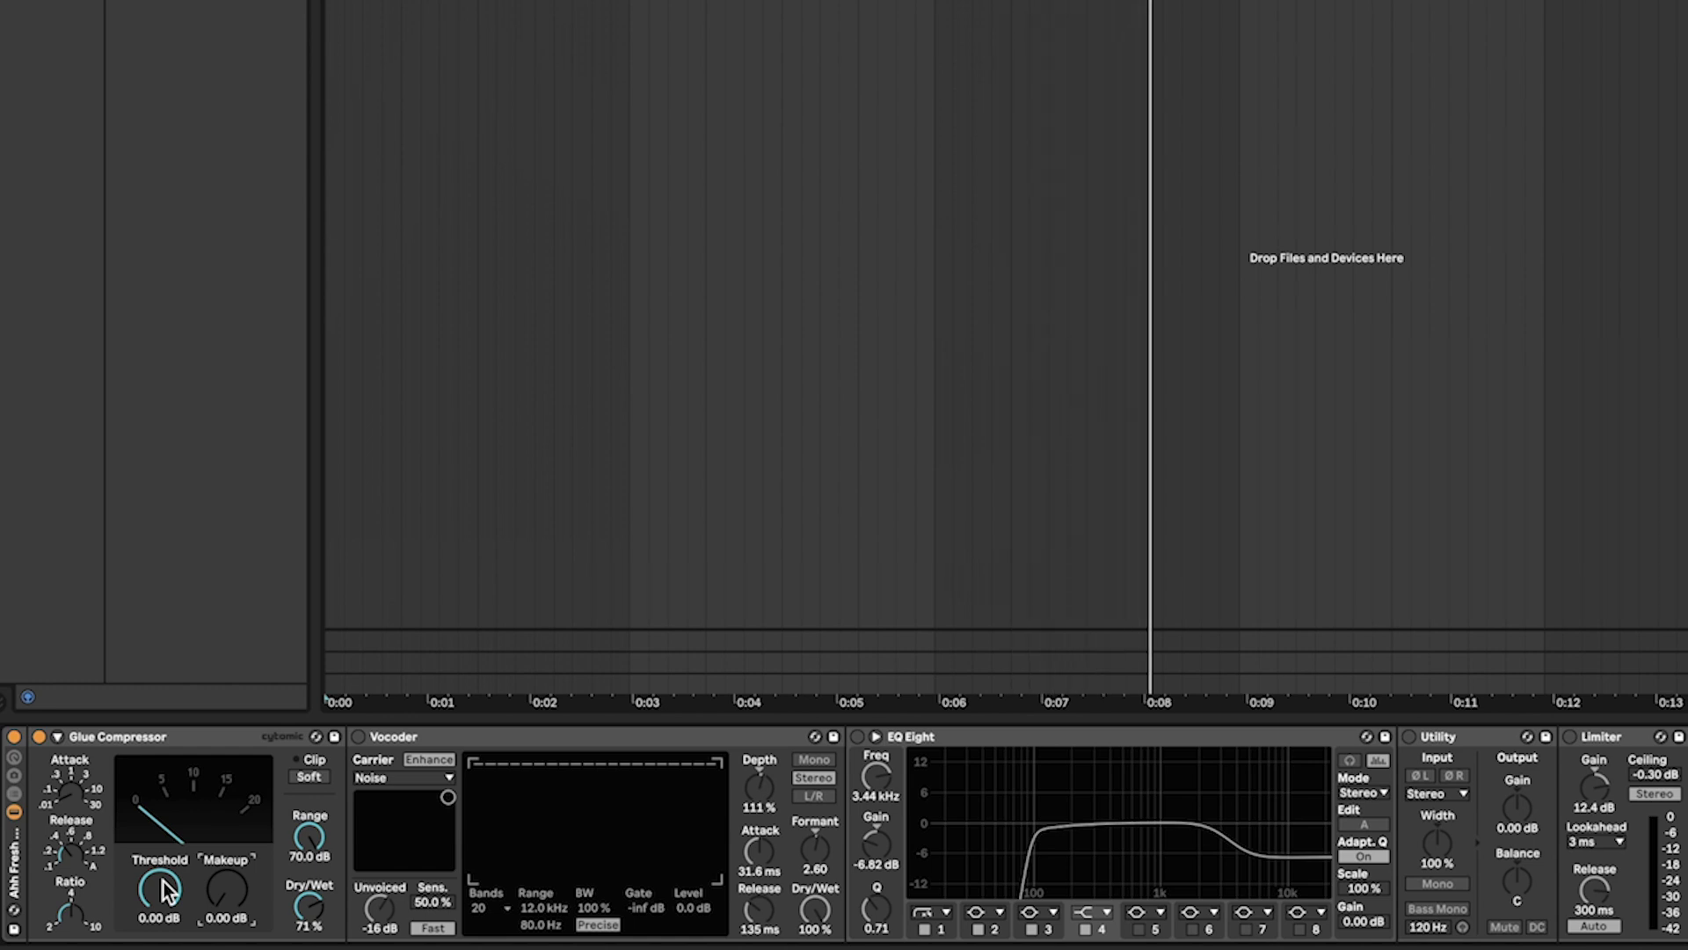
drag(167, 891, 167, 919)
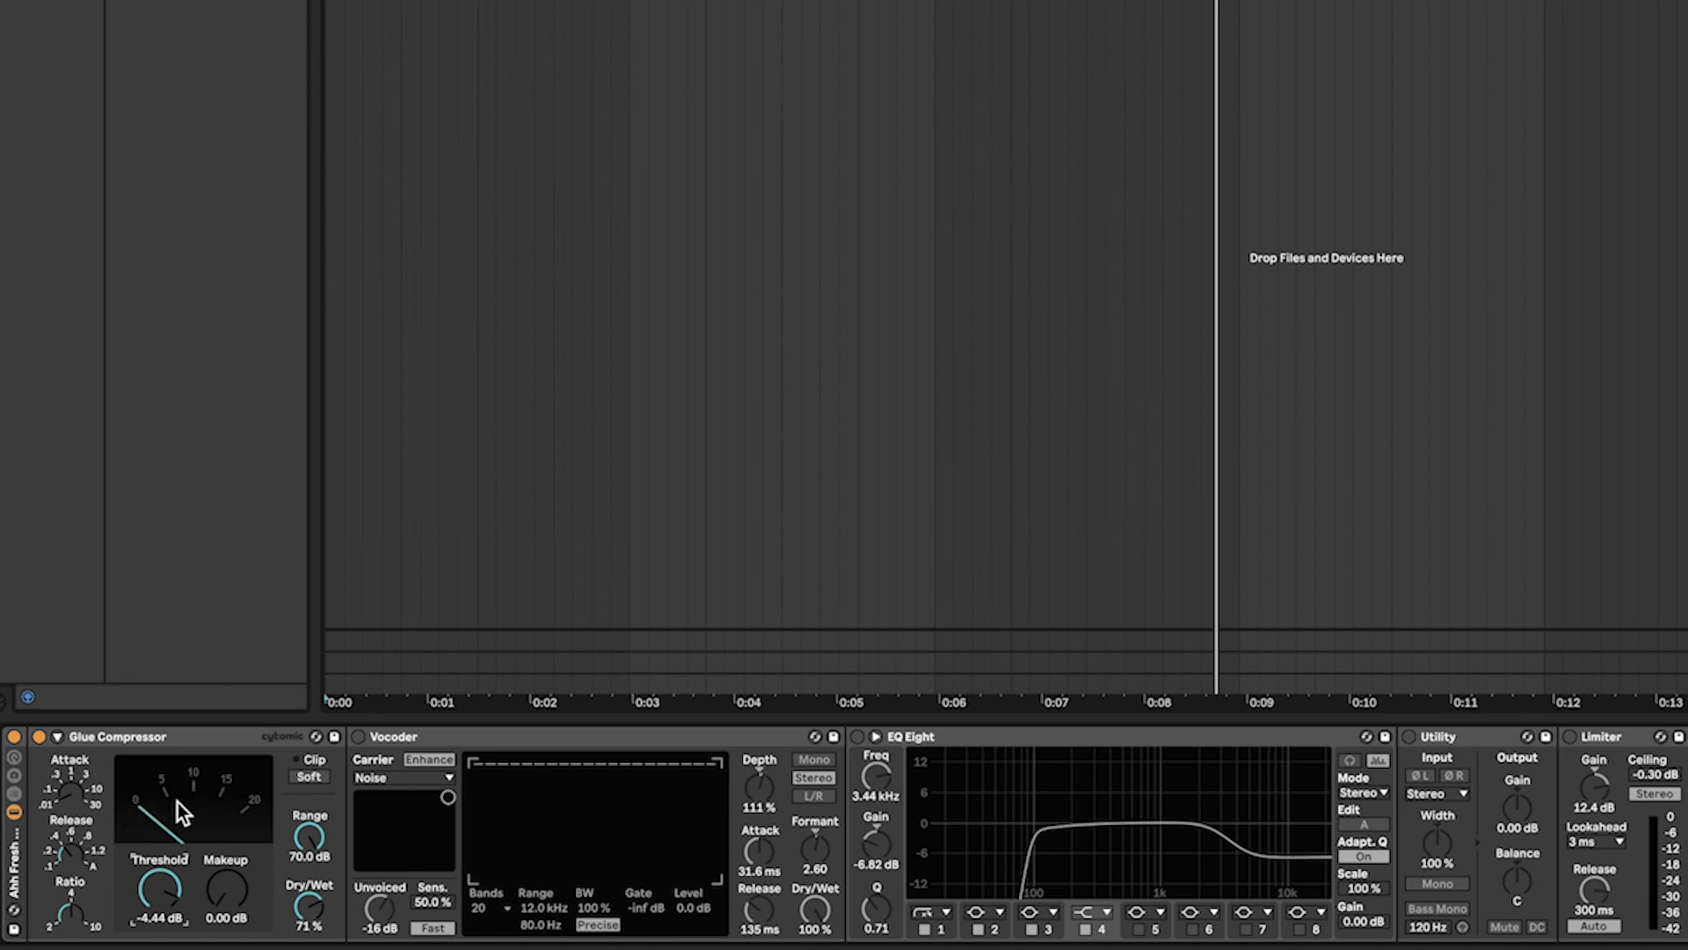
mouse_move(159, 910)
mouse_down()
mouse_move(159, 949)
mouse_move(160, 915)
mouse_up()
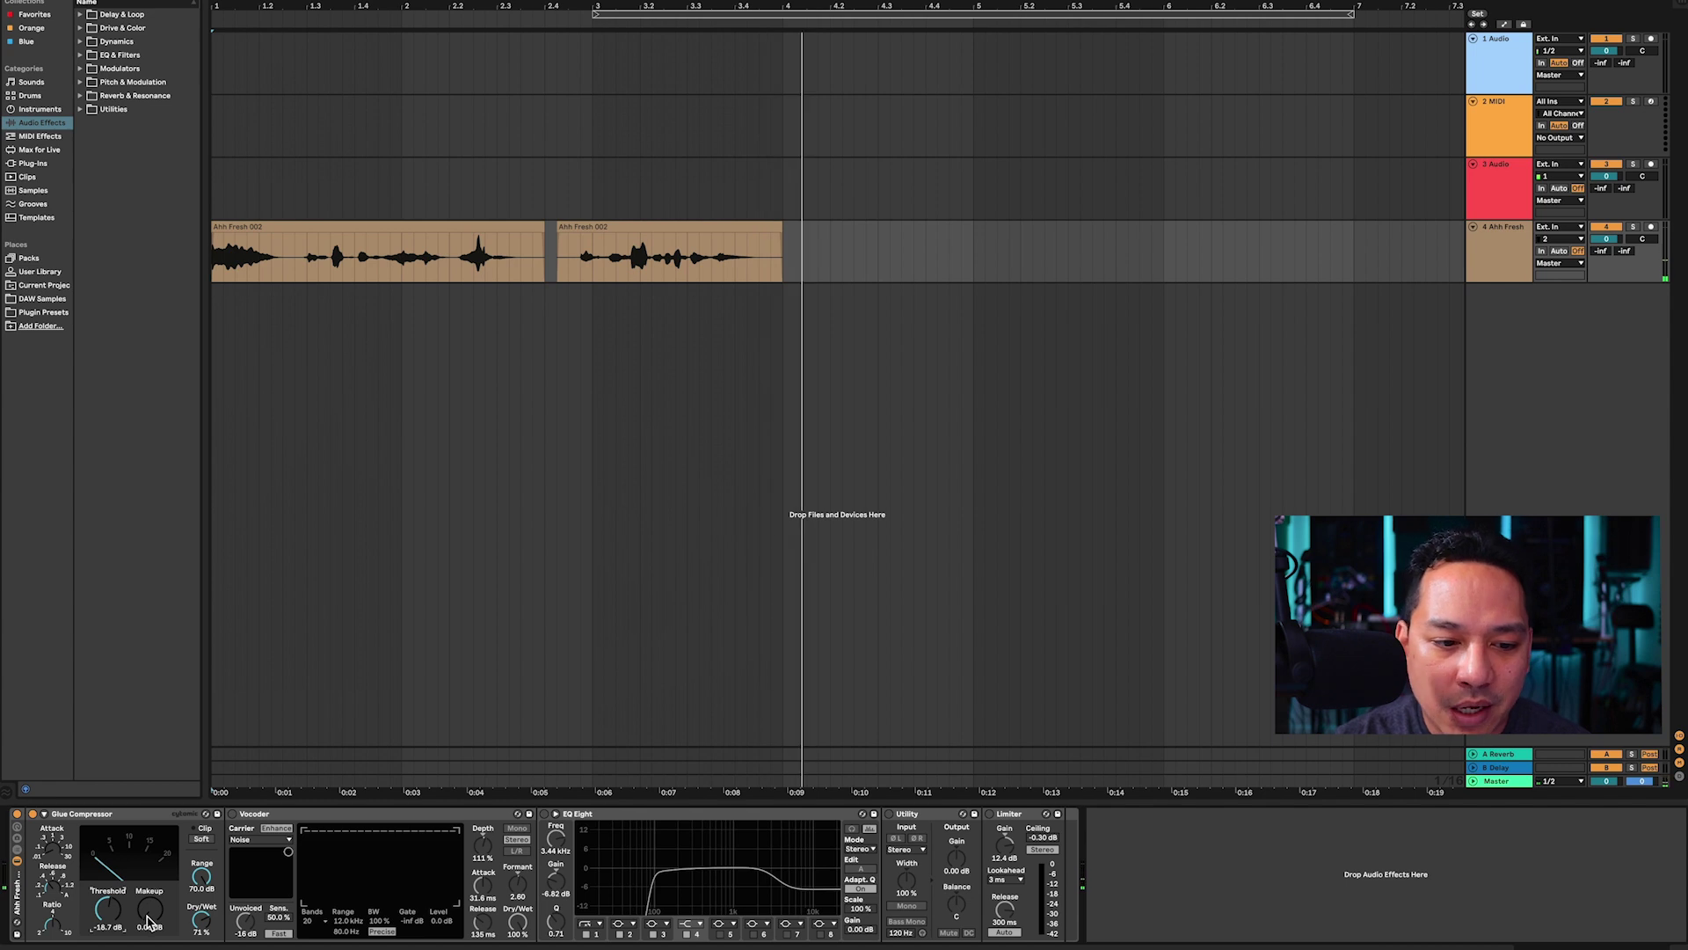
drag(148, 921, 147, 898)
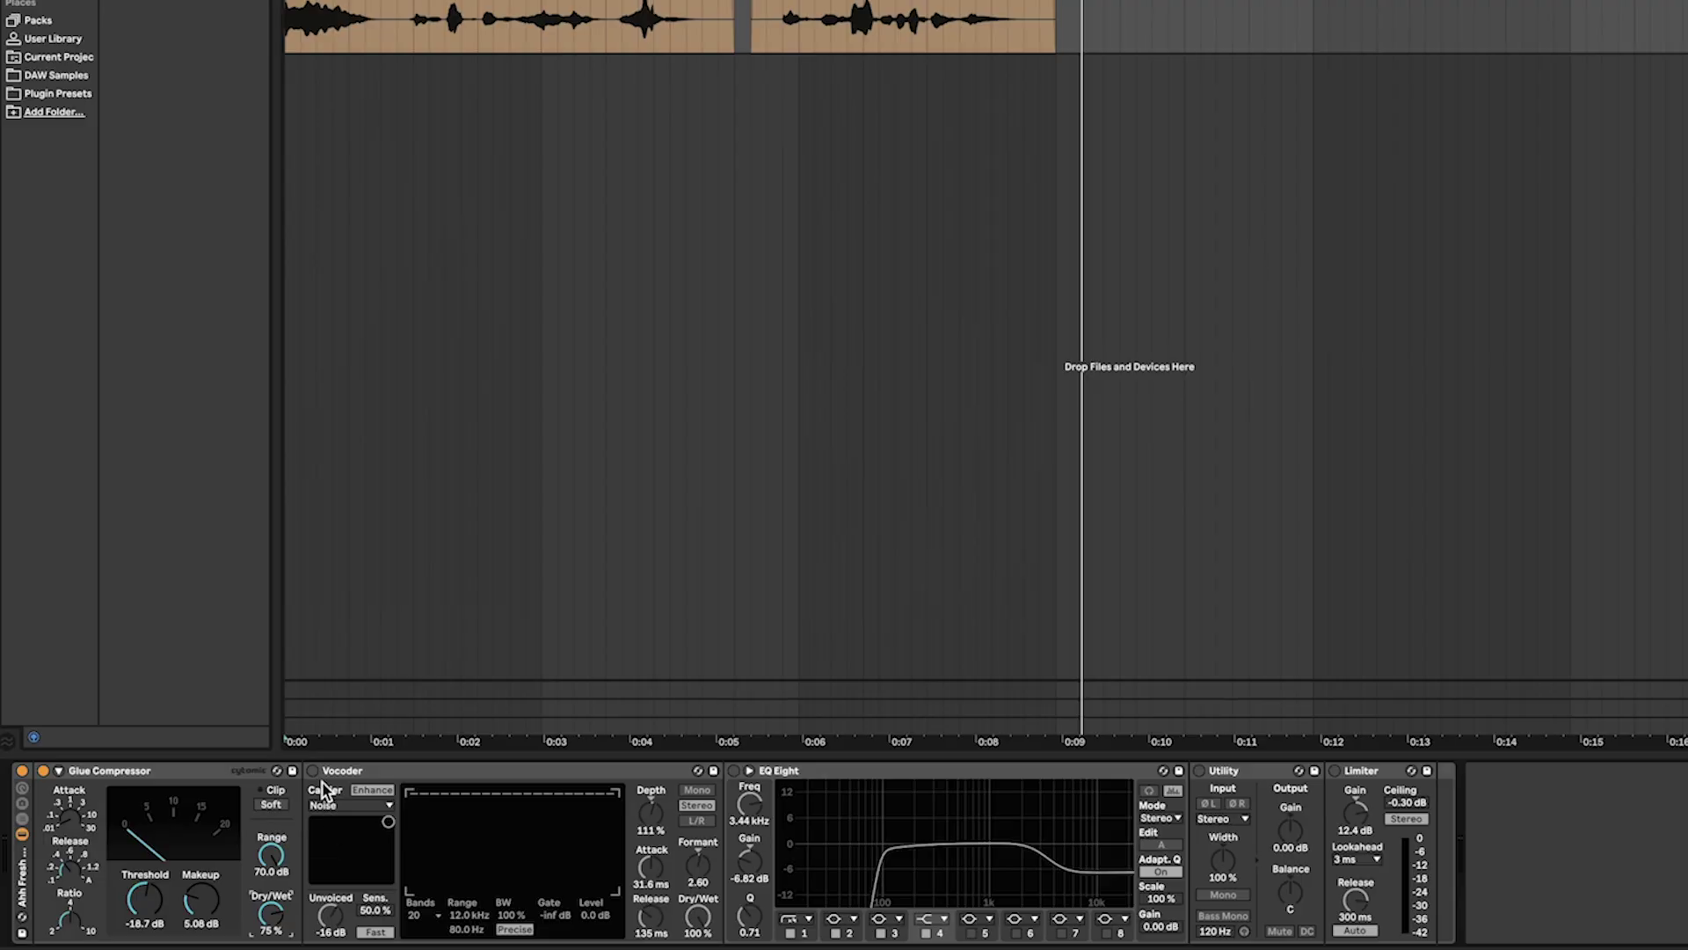
Enable the Vocoder with Enhance on and Noise as the carrier, and try out its noise XY pad.
click(313, 772)
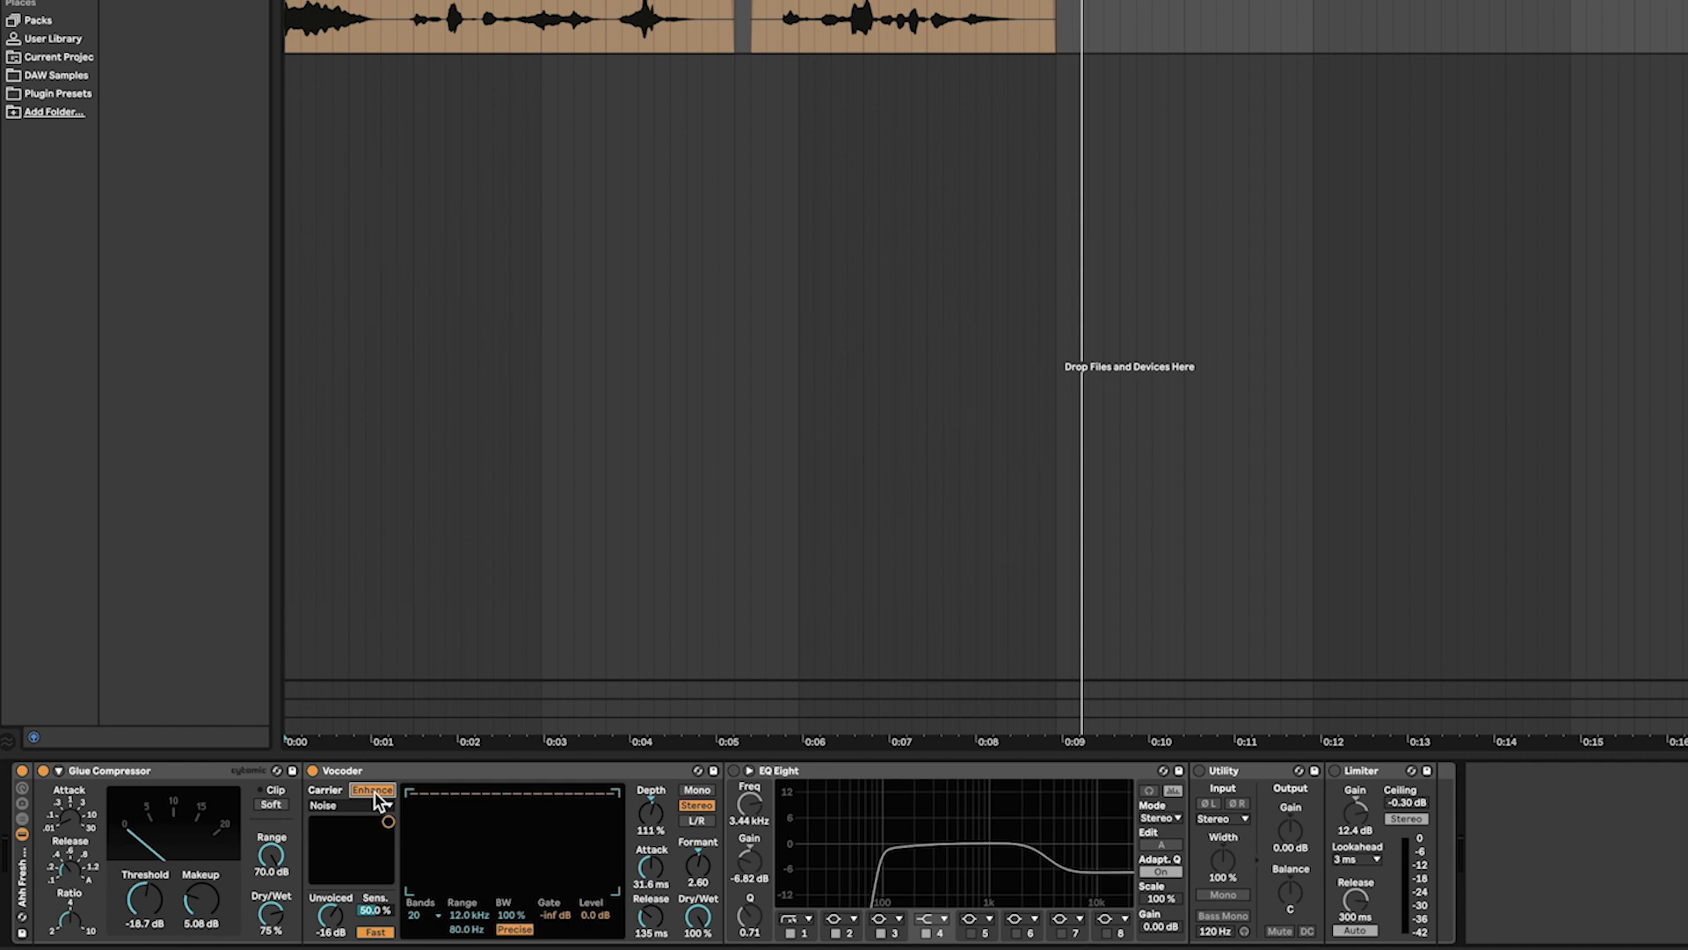
click(374, 792)
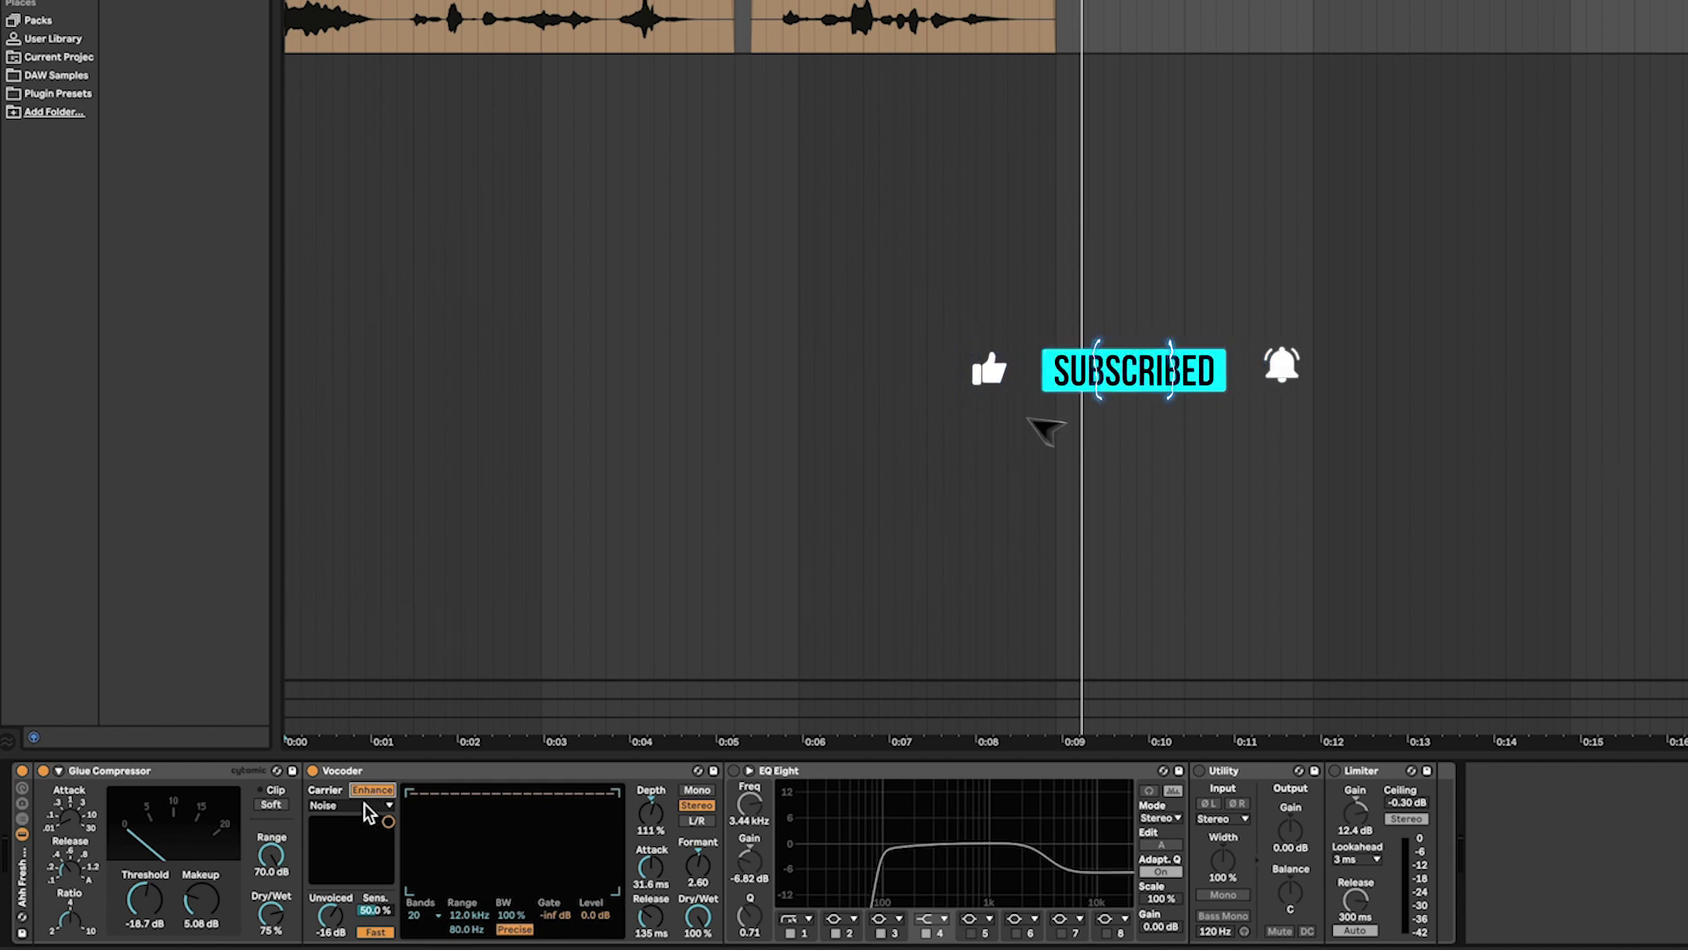
click(364, 804)
click(346, 820)
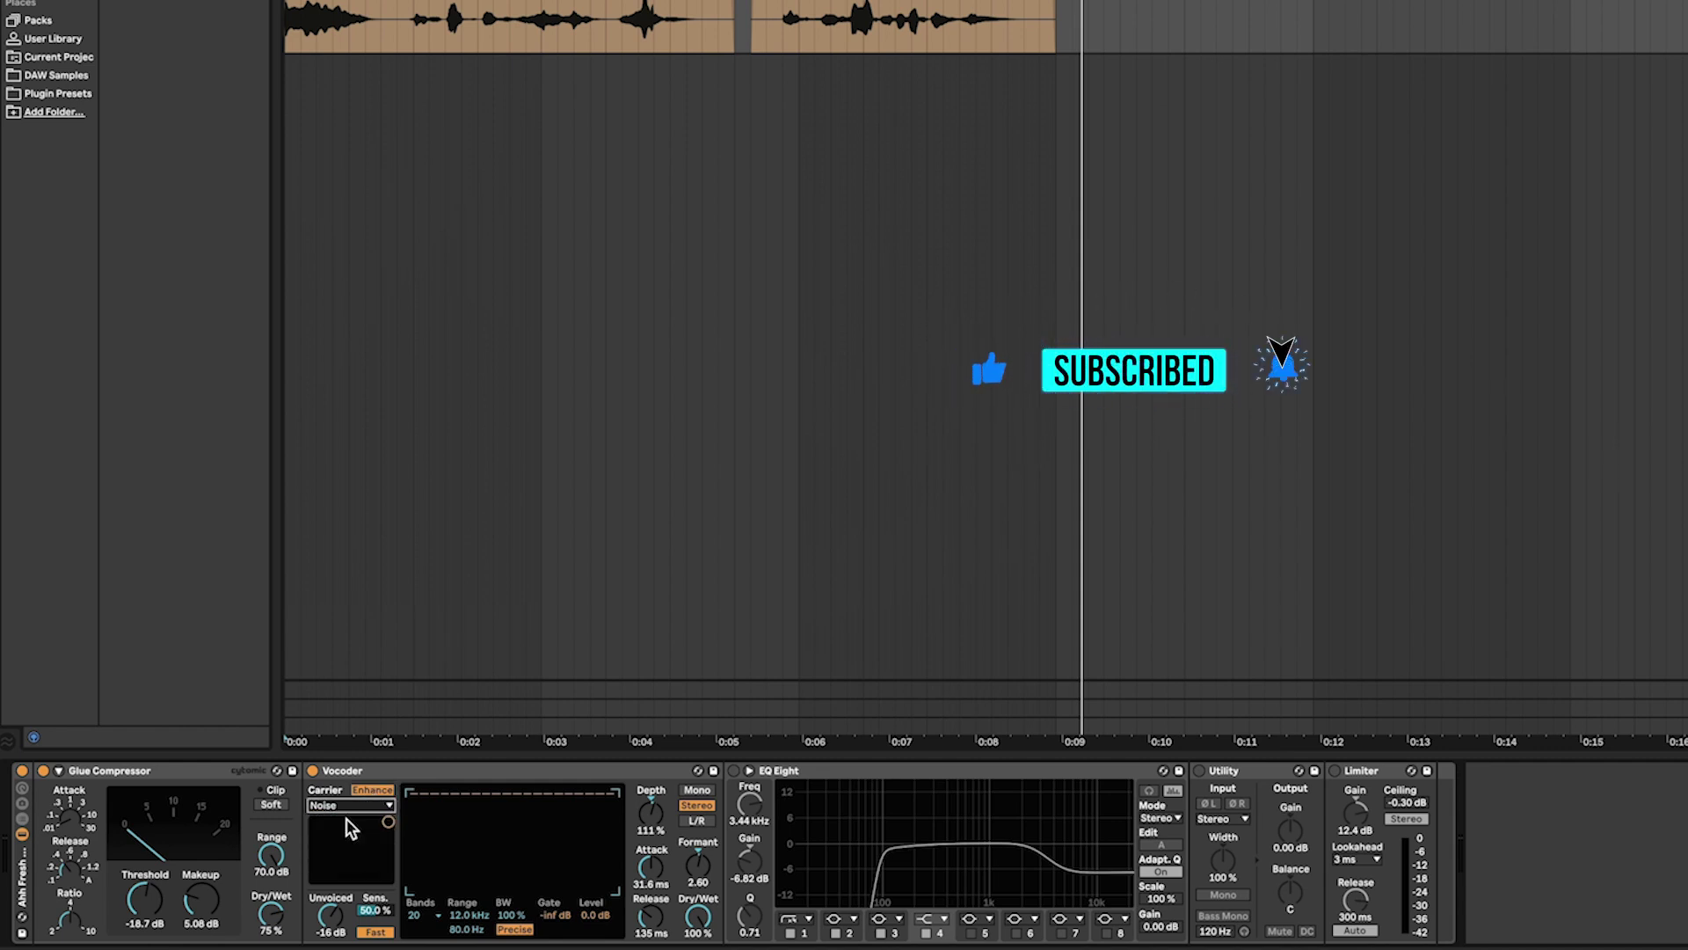
drag(388, 822, 323, 858)
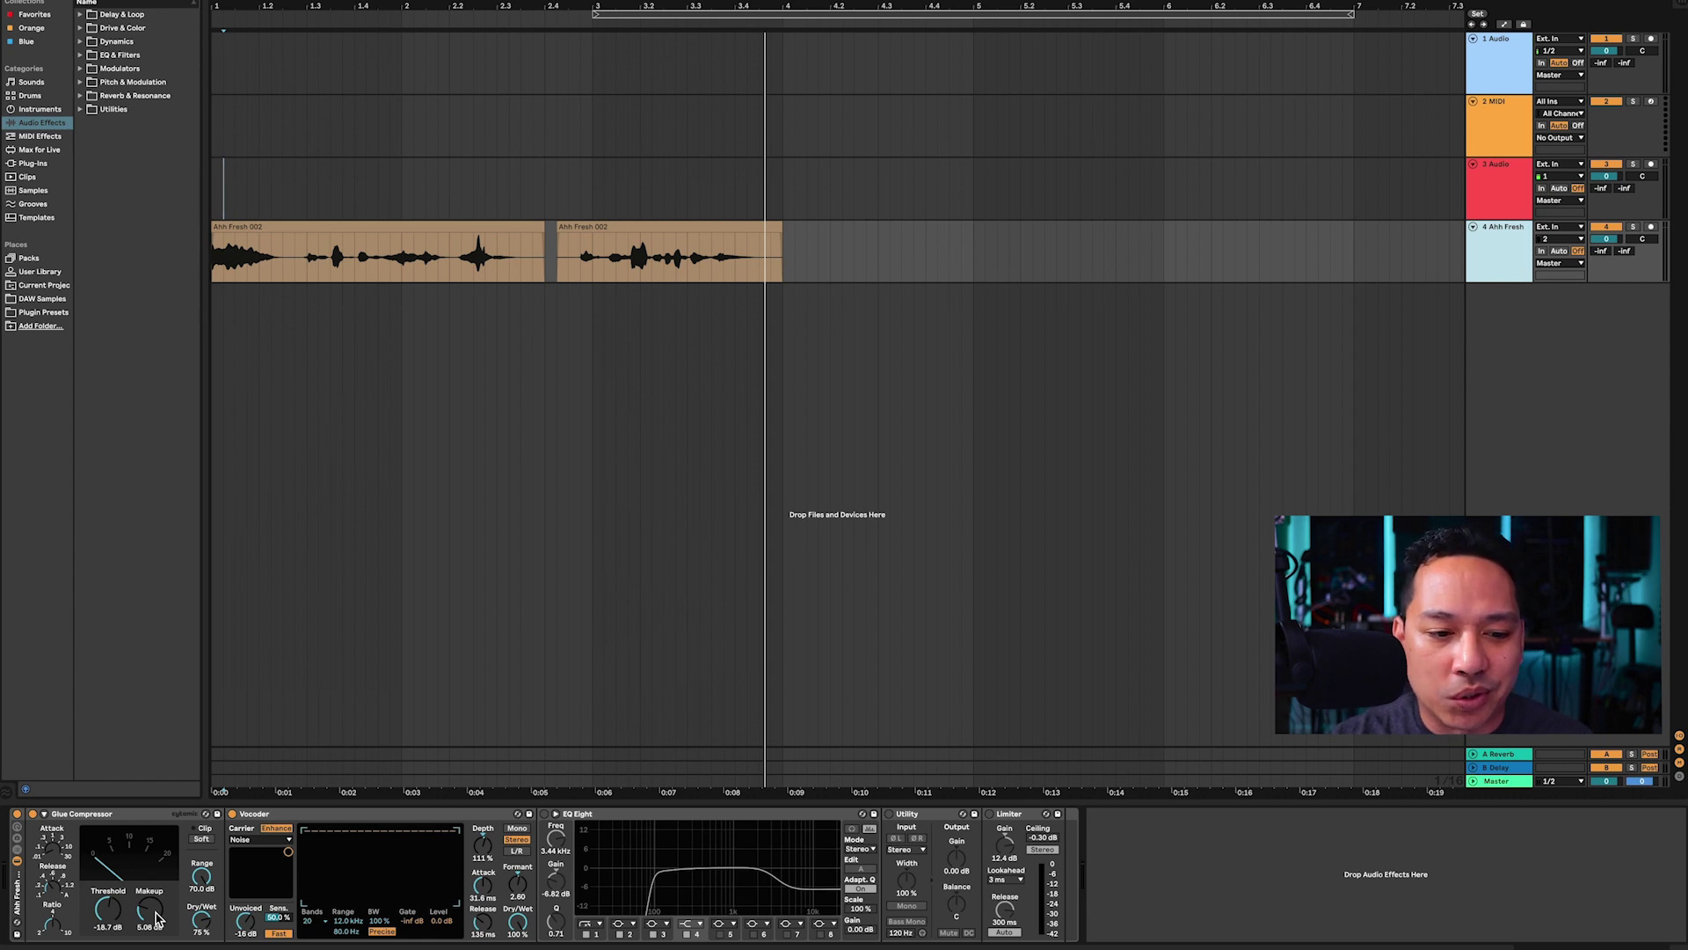
Raise the Glue Compressor's makeup gain to 14.1 dB while the vocal plays.
key(space)
drag(150, 919, 149, 835)
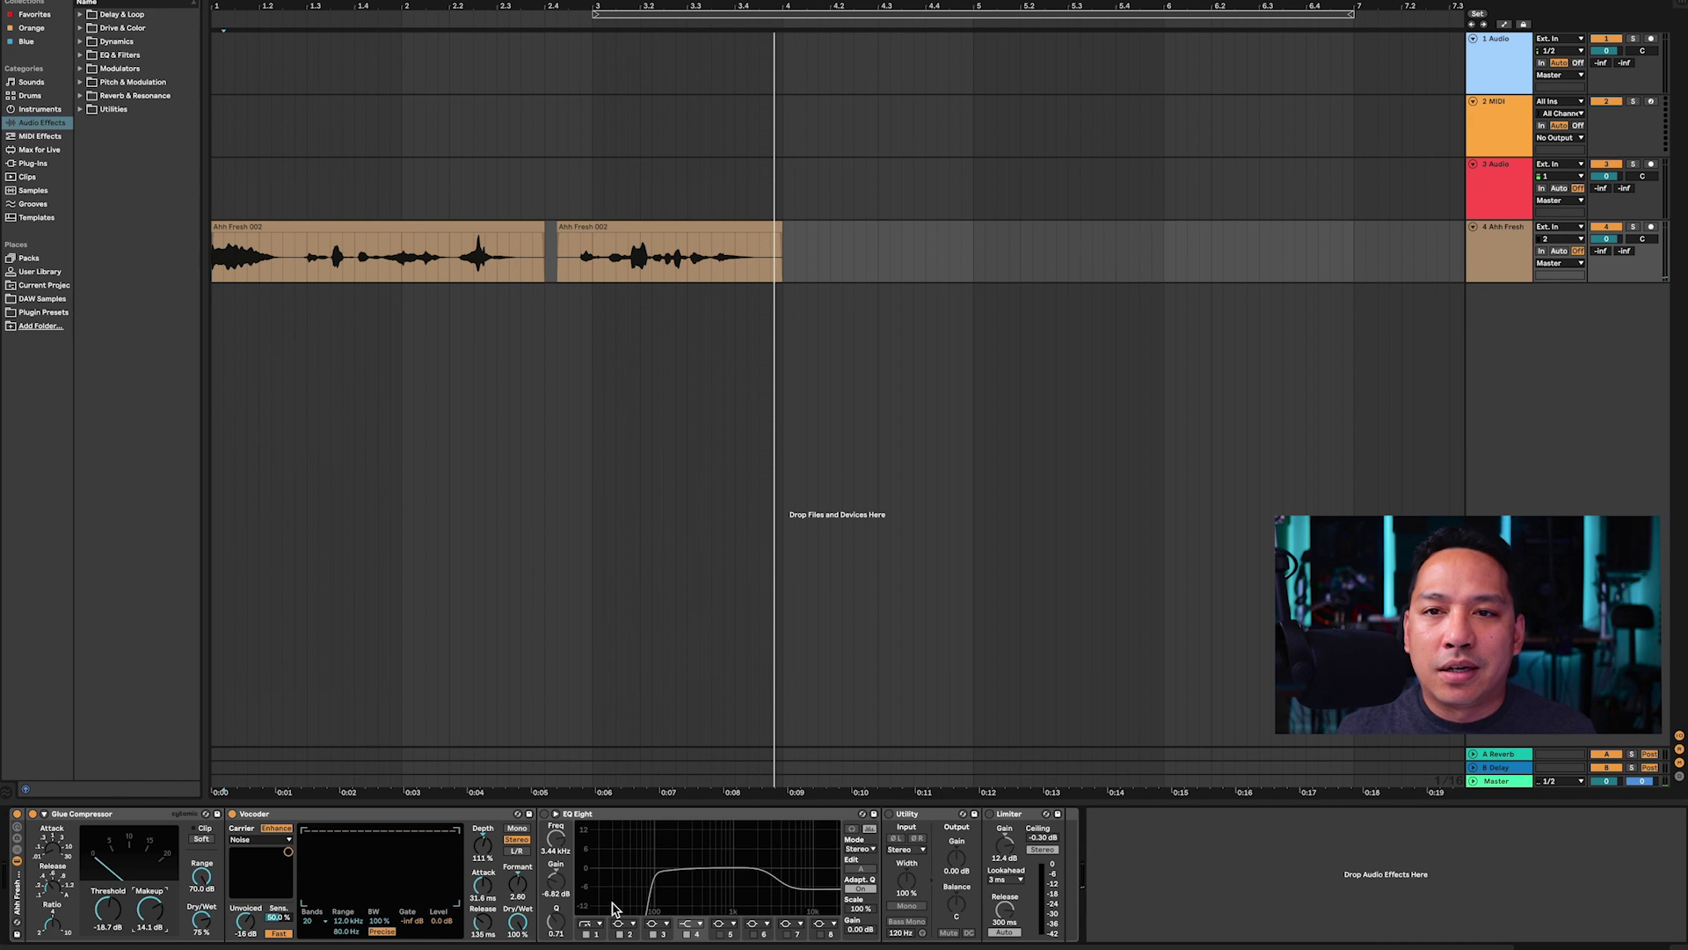
Enable EQ Eight and choose a low-cut filter for band 1.
click(544, 814)
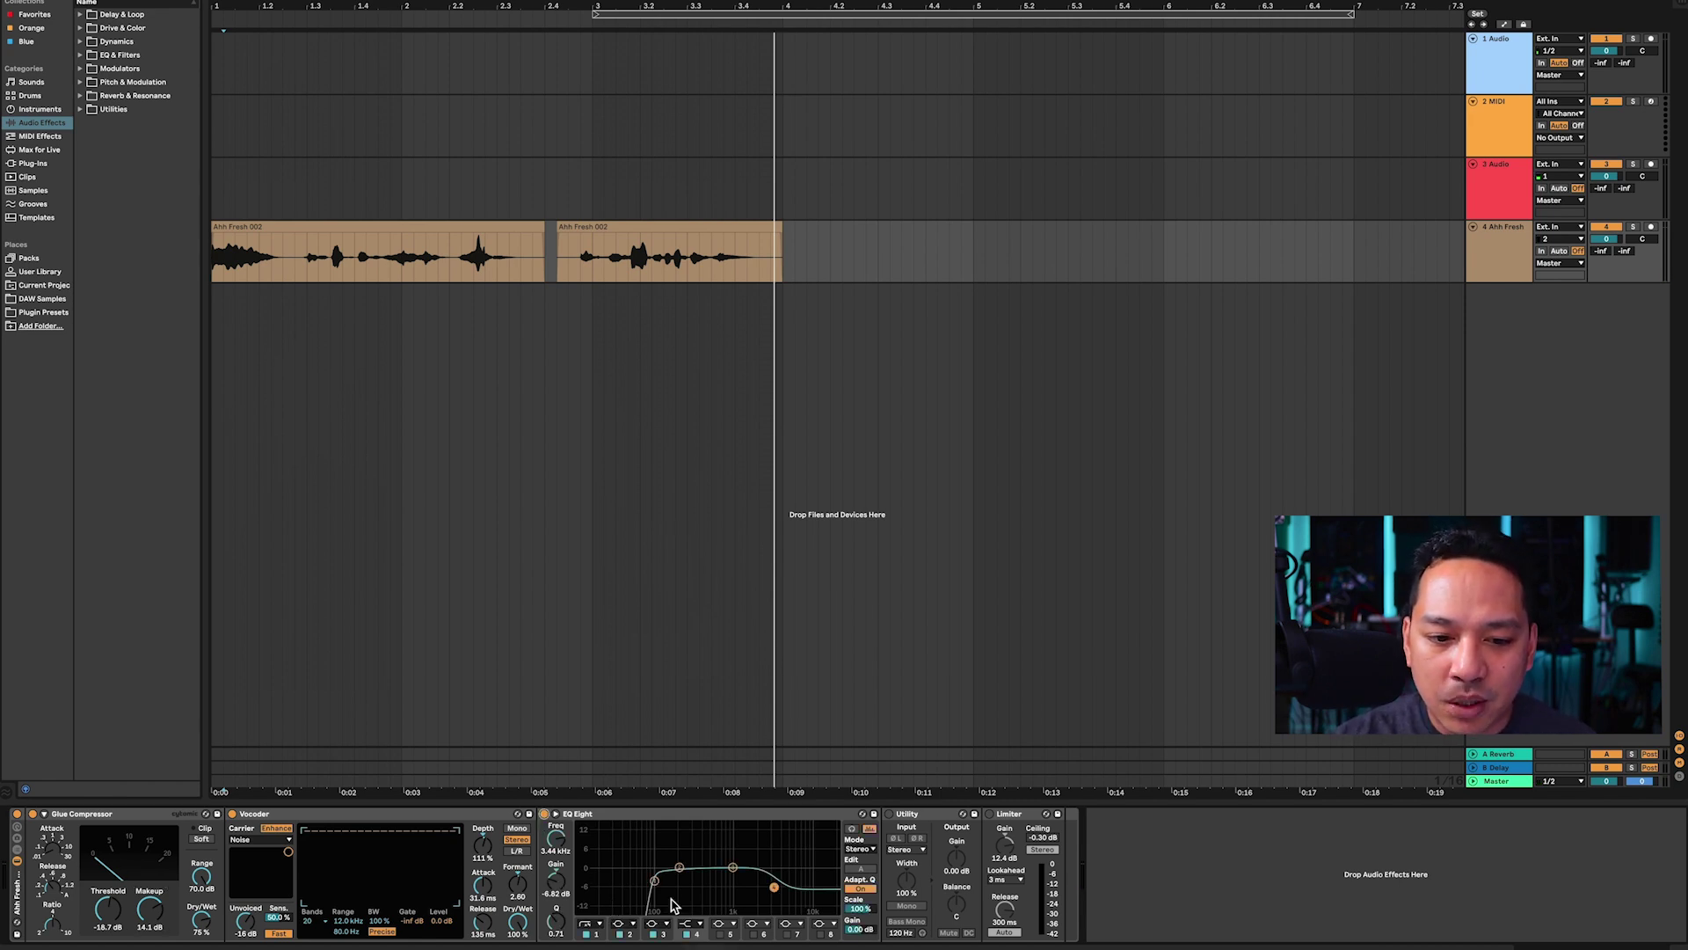
click(585, 925)
click(584, 846)
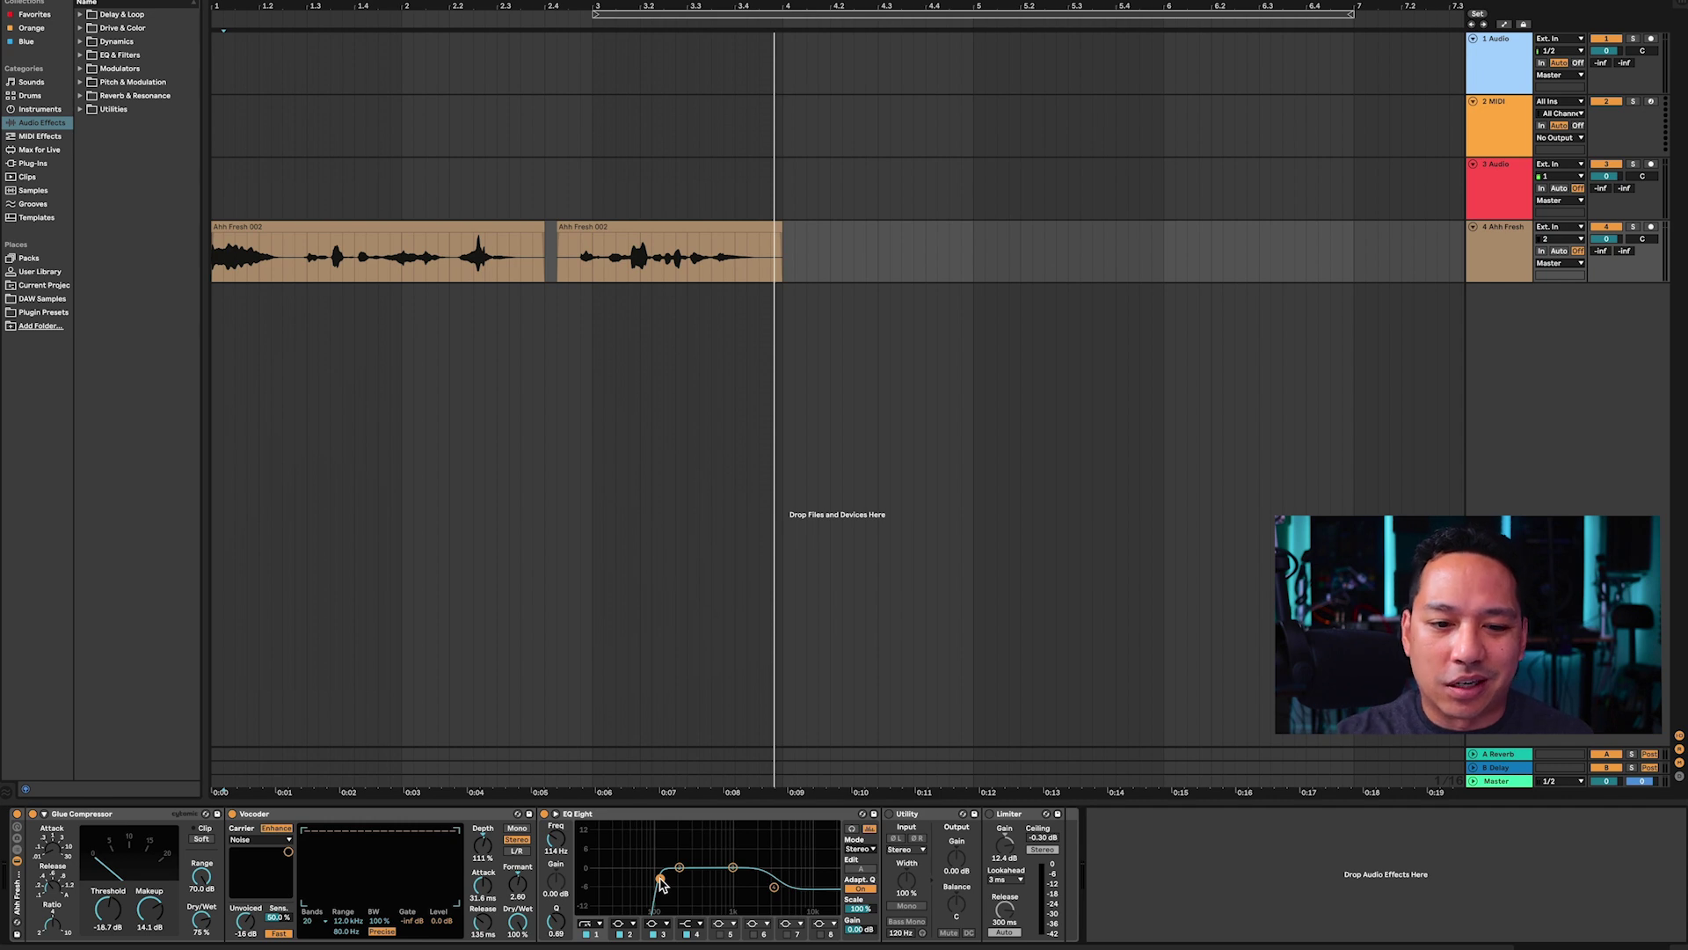
Flatten the EQ Eight curve by lowering band 1 to 10.0 Hz and bringing band 4's high shelf near 0 dB, and play the vocal.
click(774, 887)
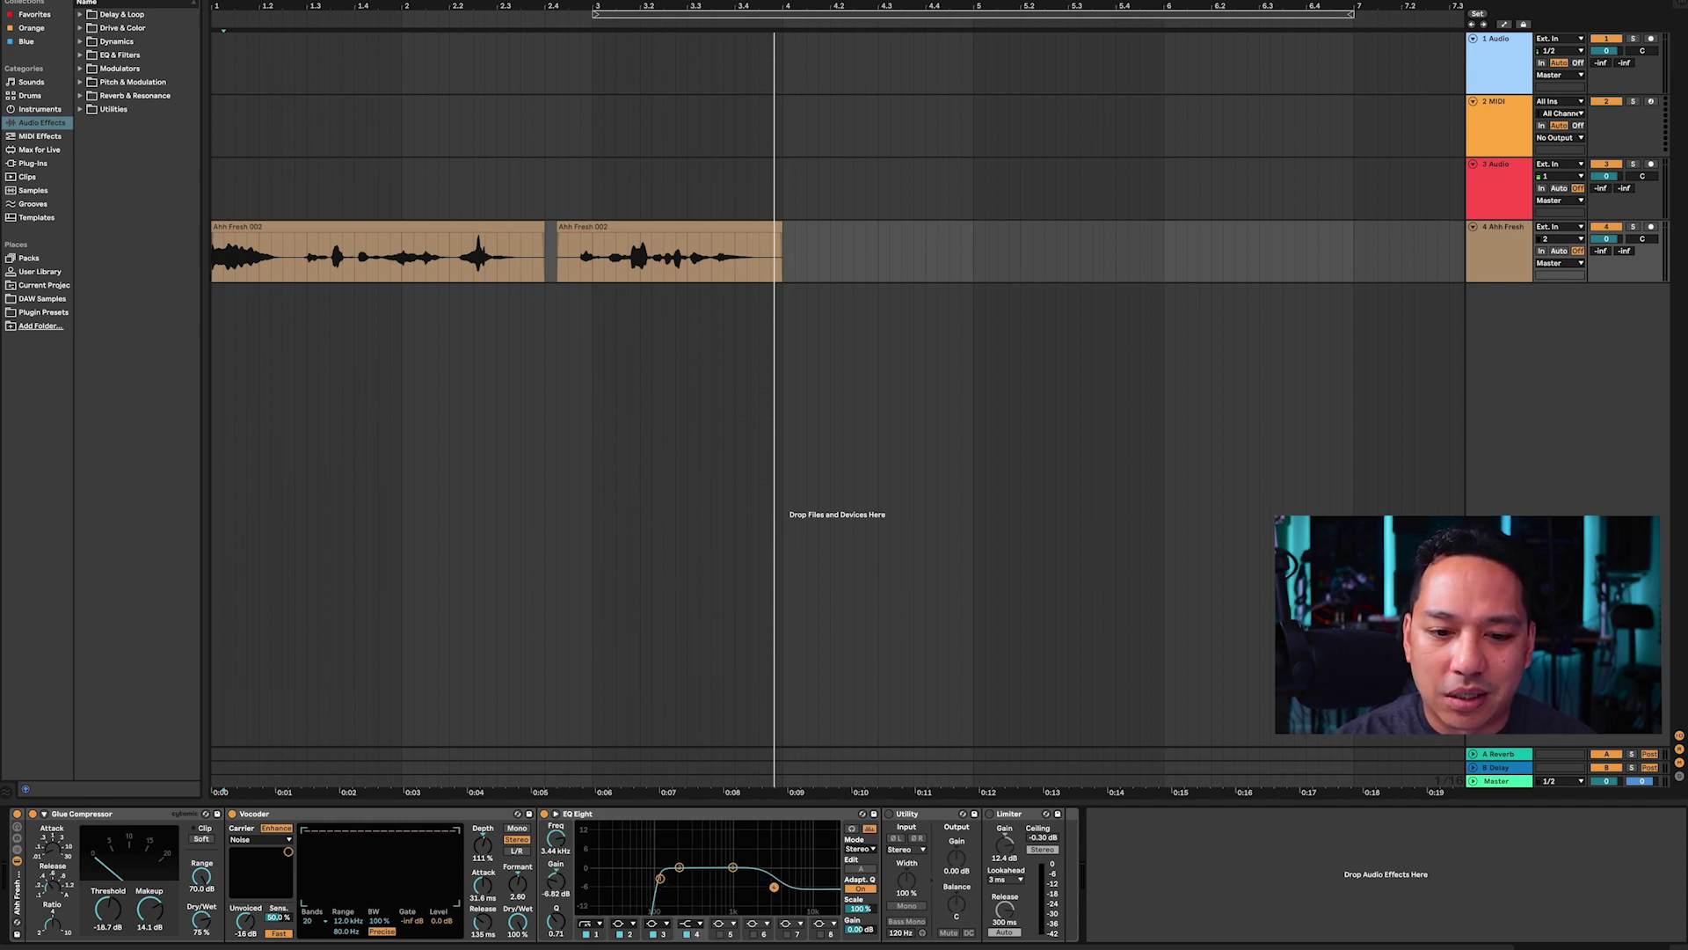
drag(660, 880, 582, 878)
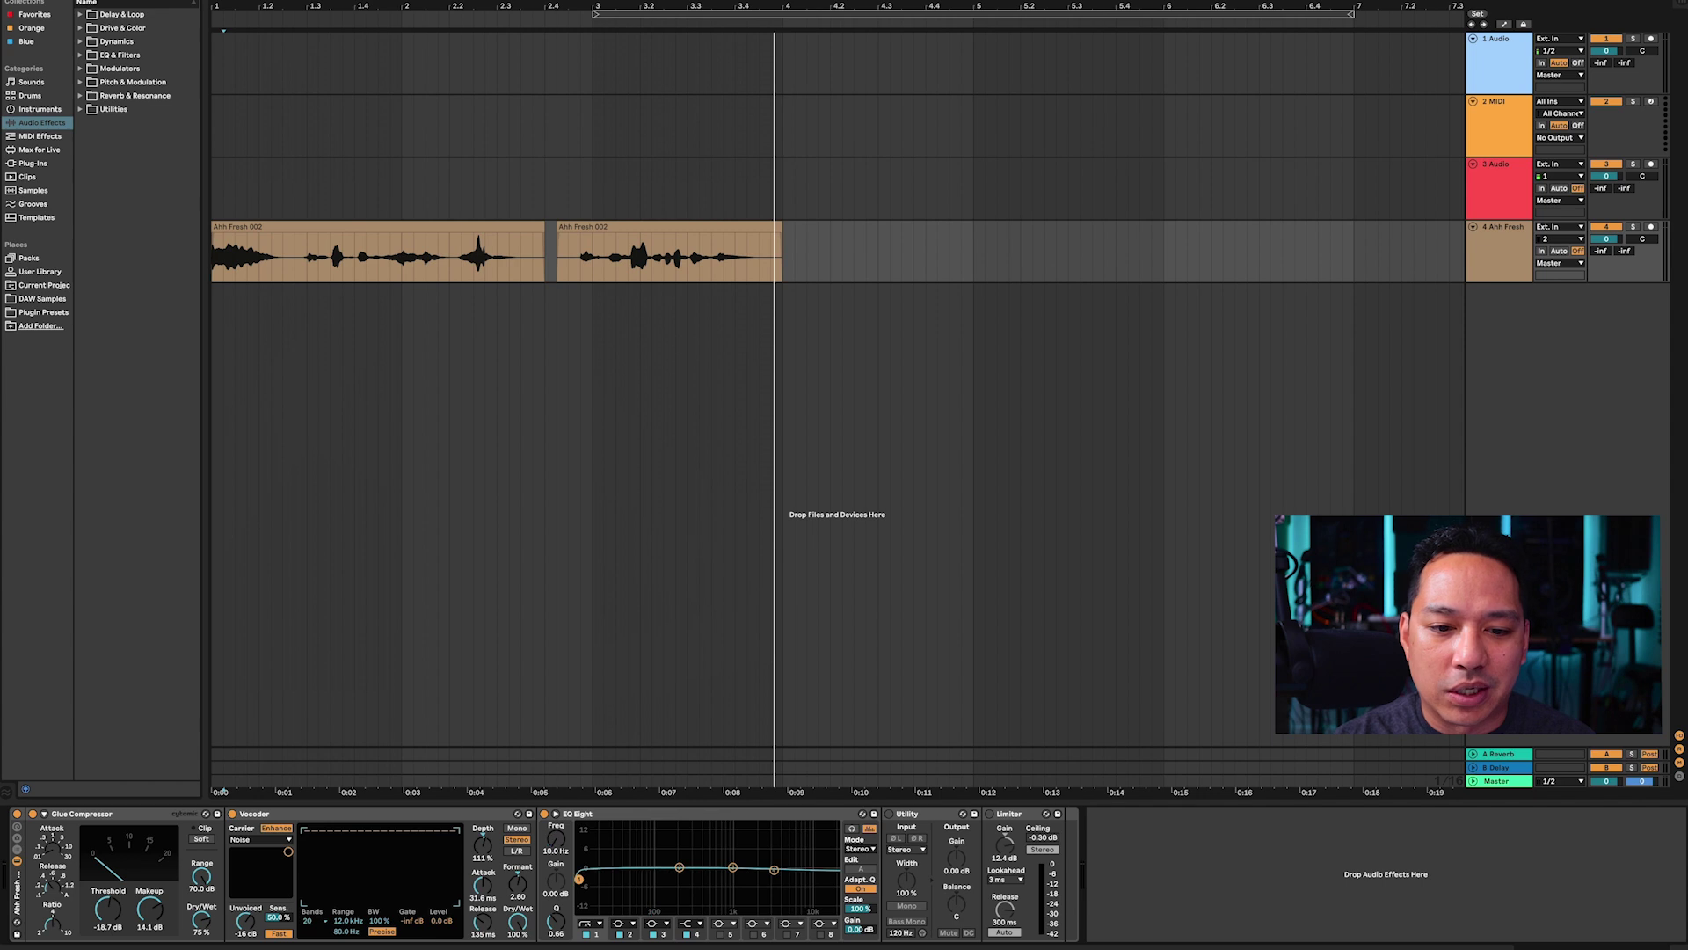
key(space)
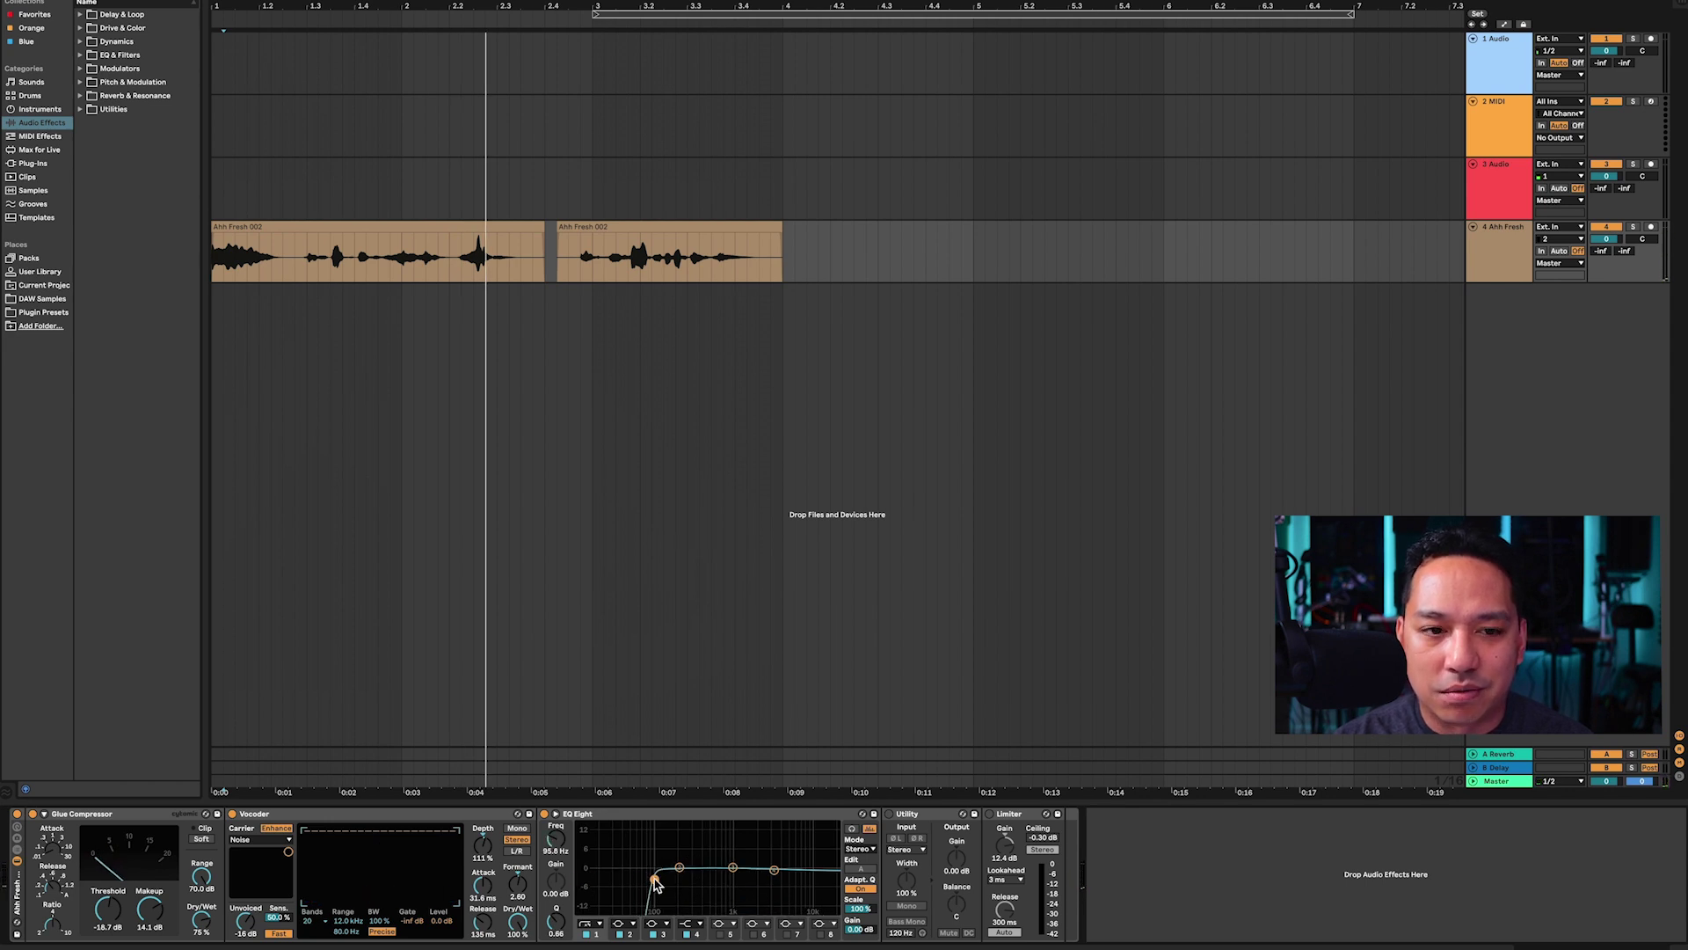
Lower EQ Eight band 4's high shelf to about -6.32 dB at 2.90 kHz, auditioning the vocal between adjustments.
key(space)
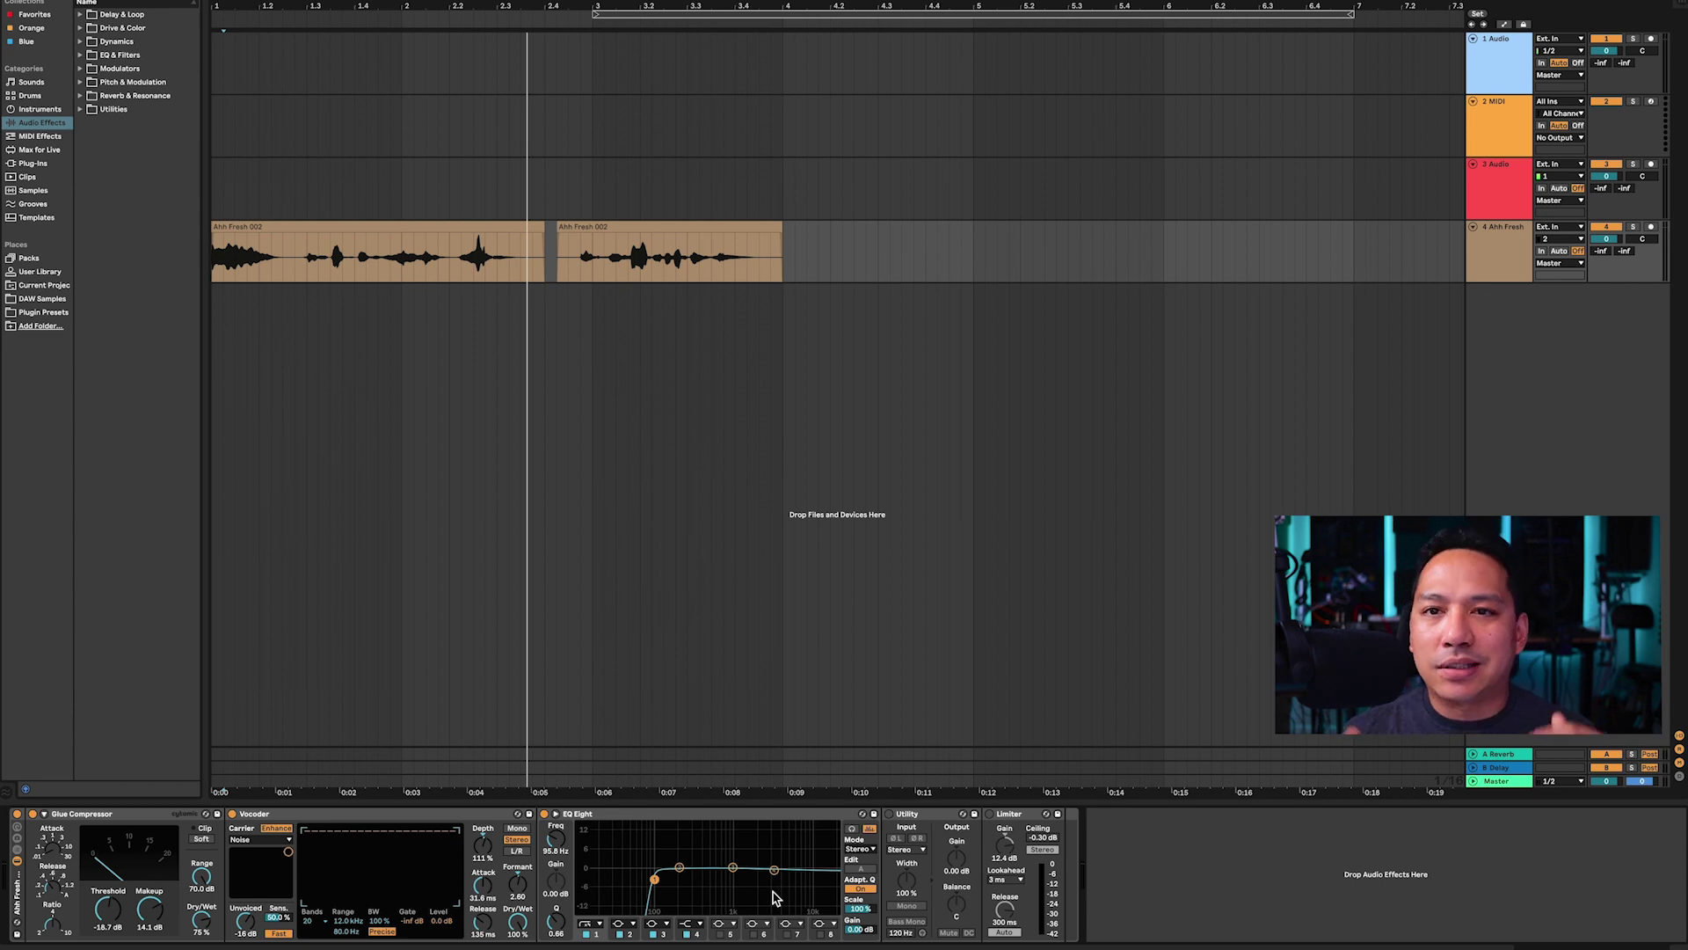
drag(774, 869, 772, 885)
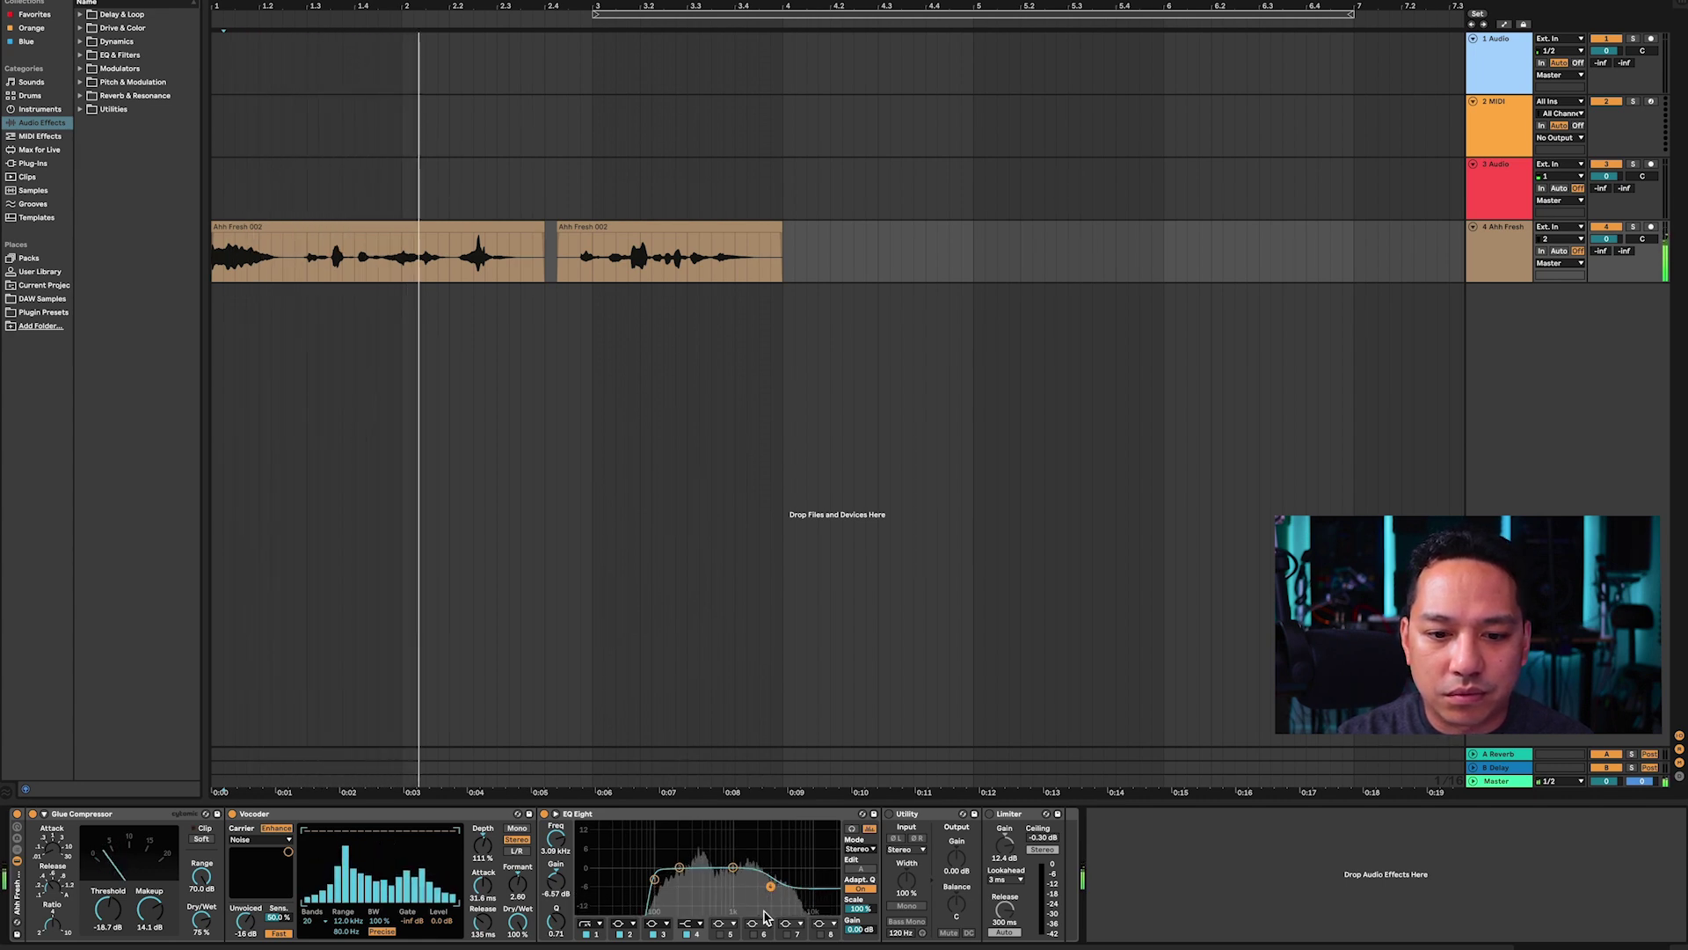
key(space)
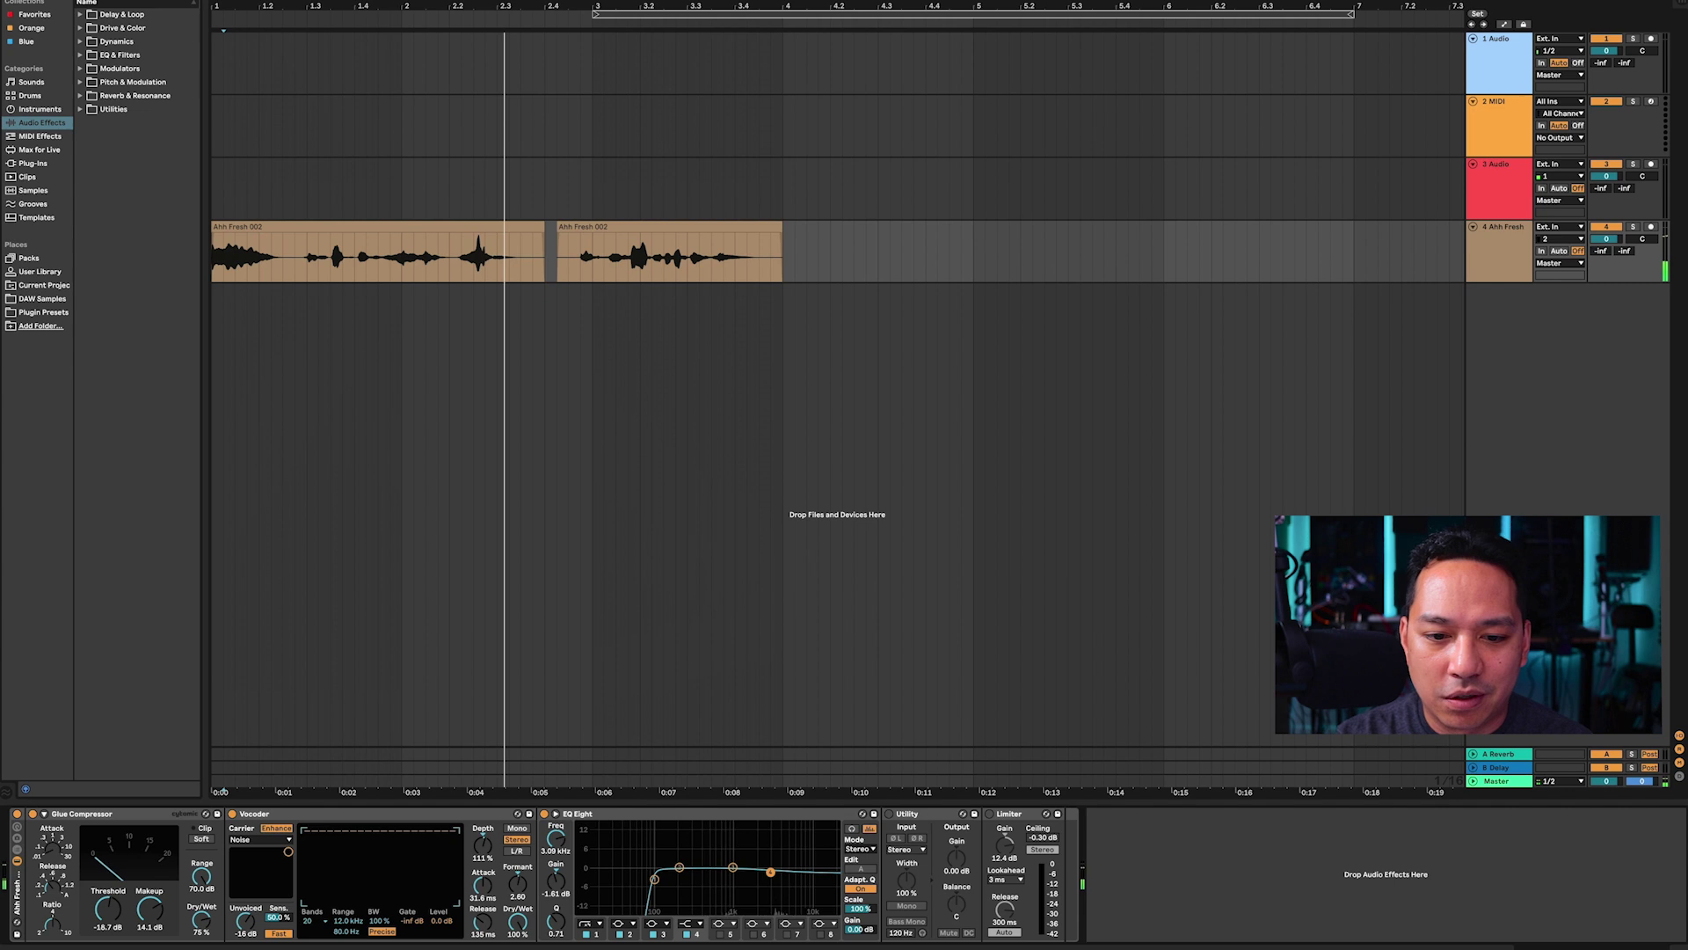
key(space)
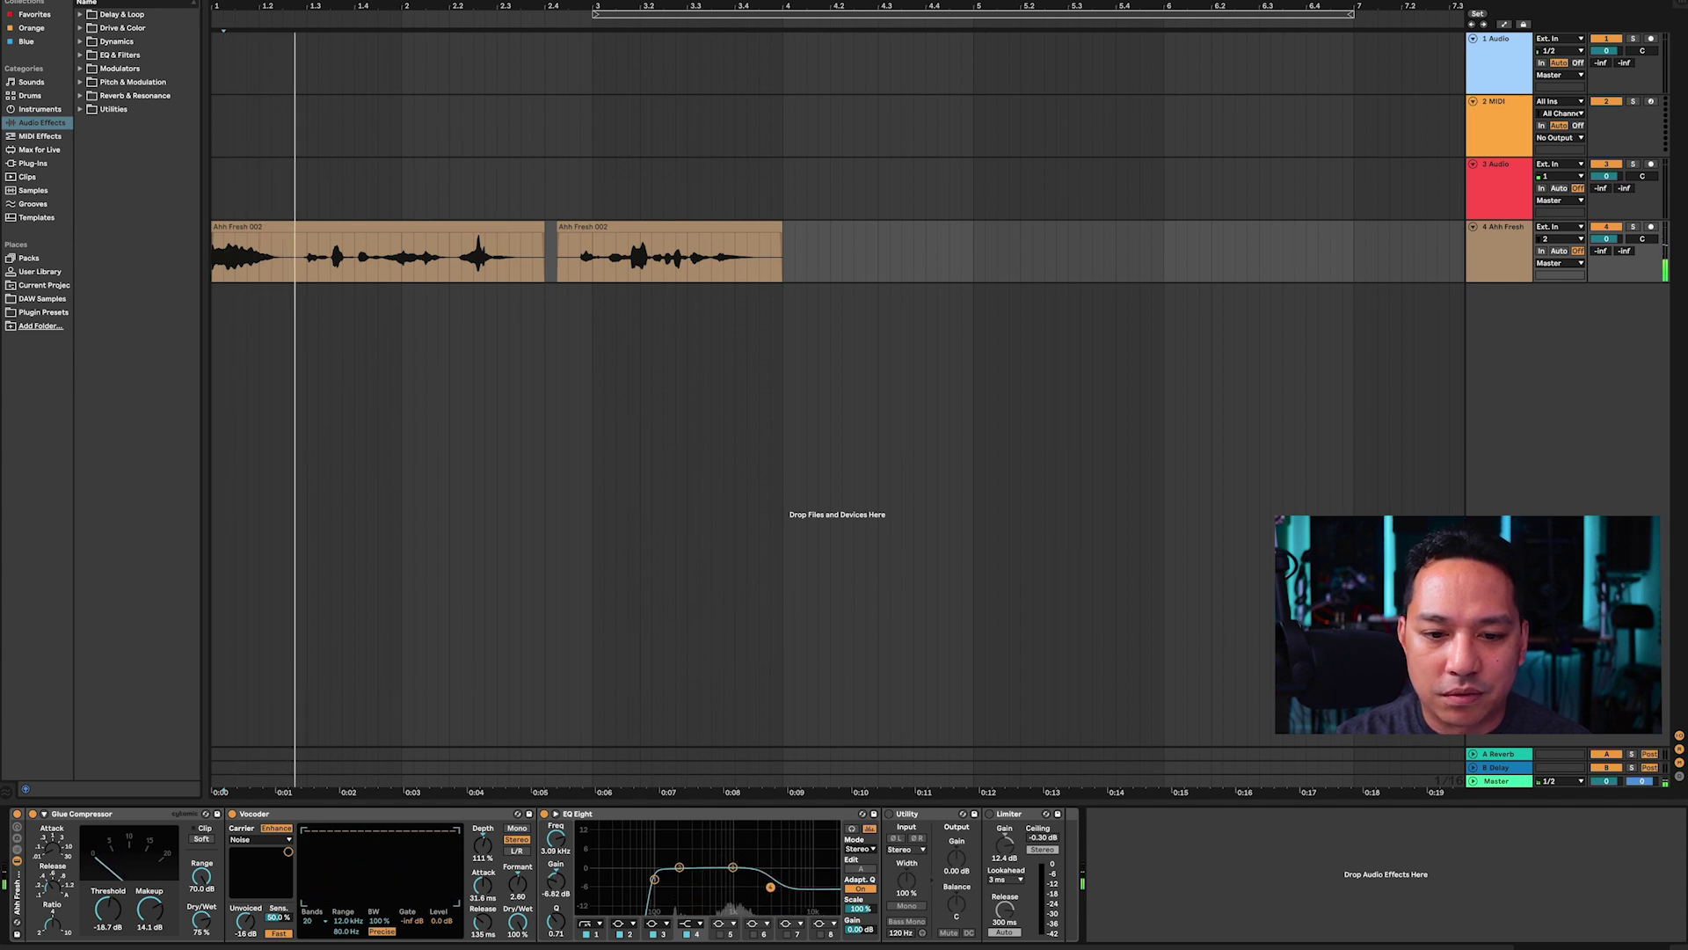
key(space)
key(space)
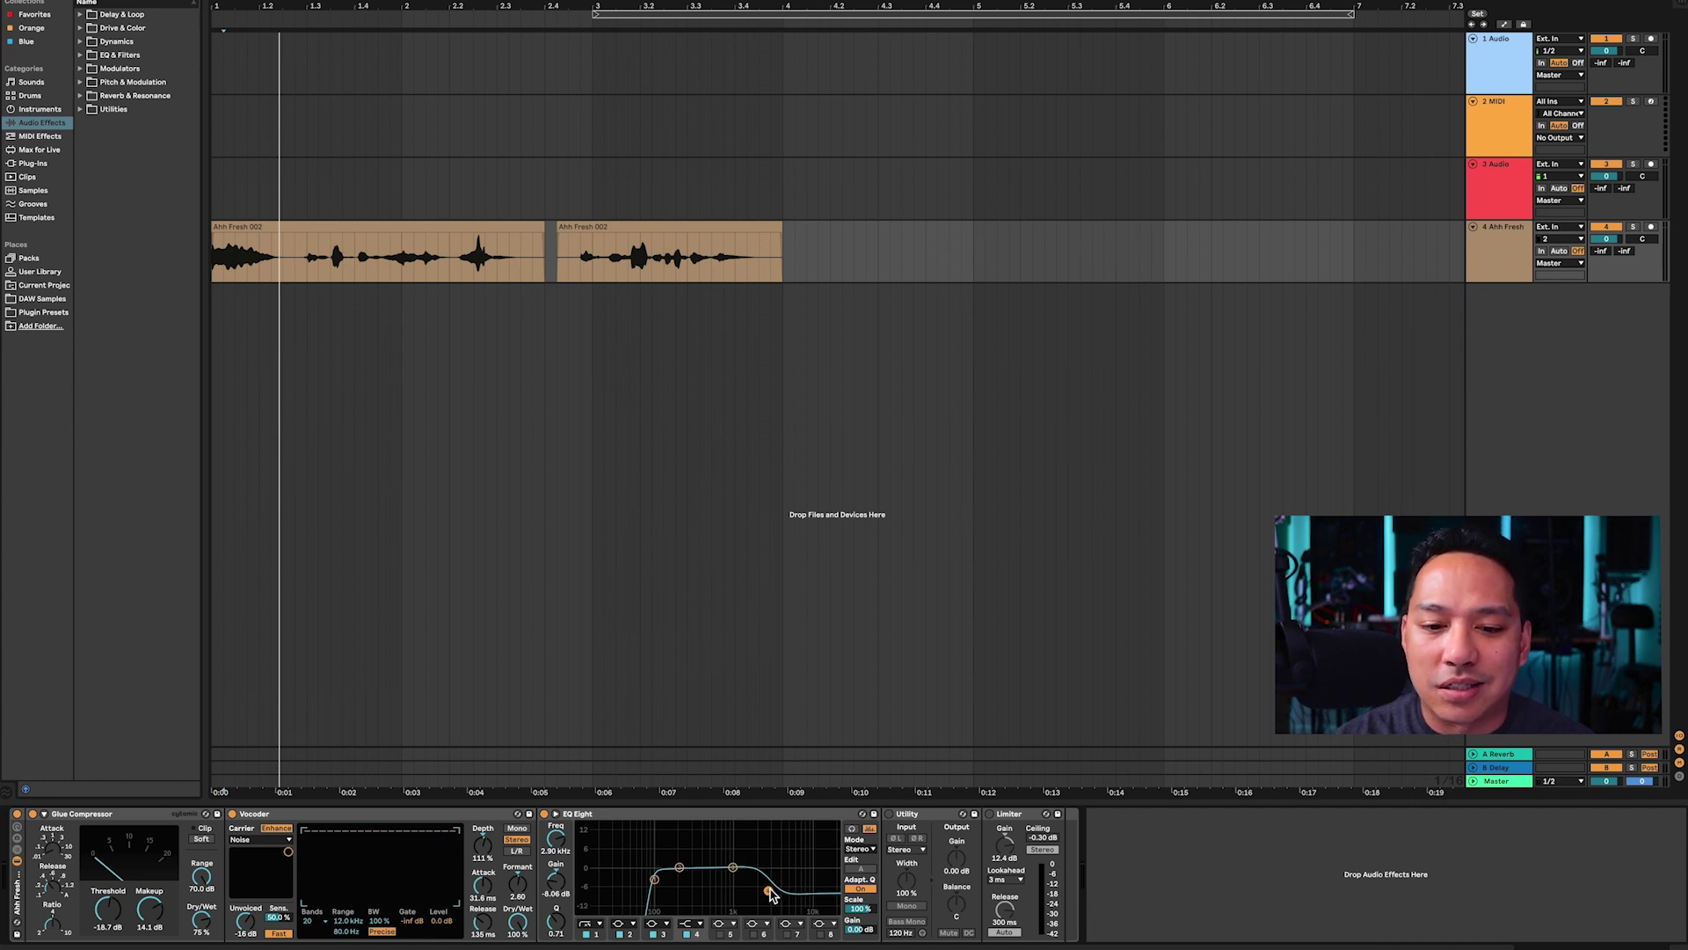
drag(769, 885, 770, 887)
key(space)
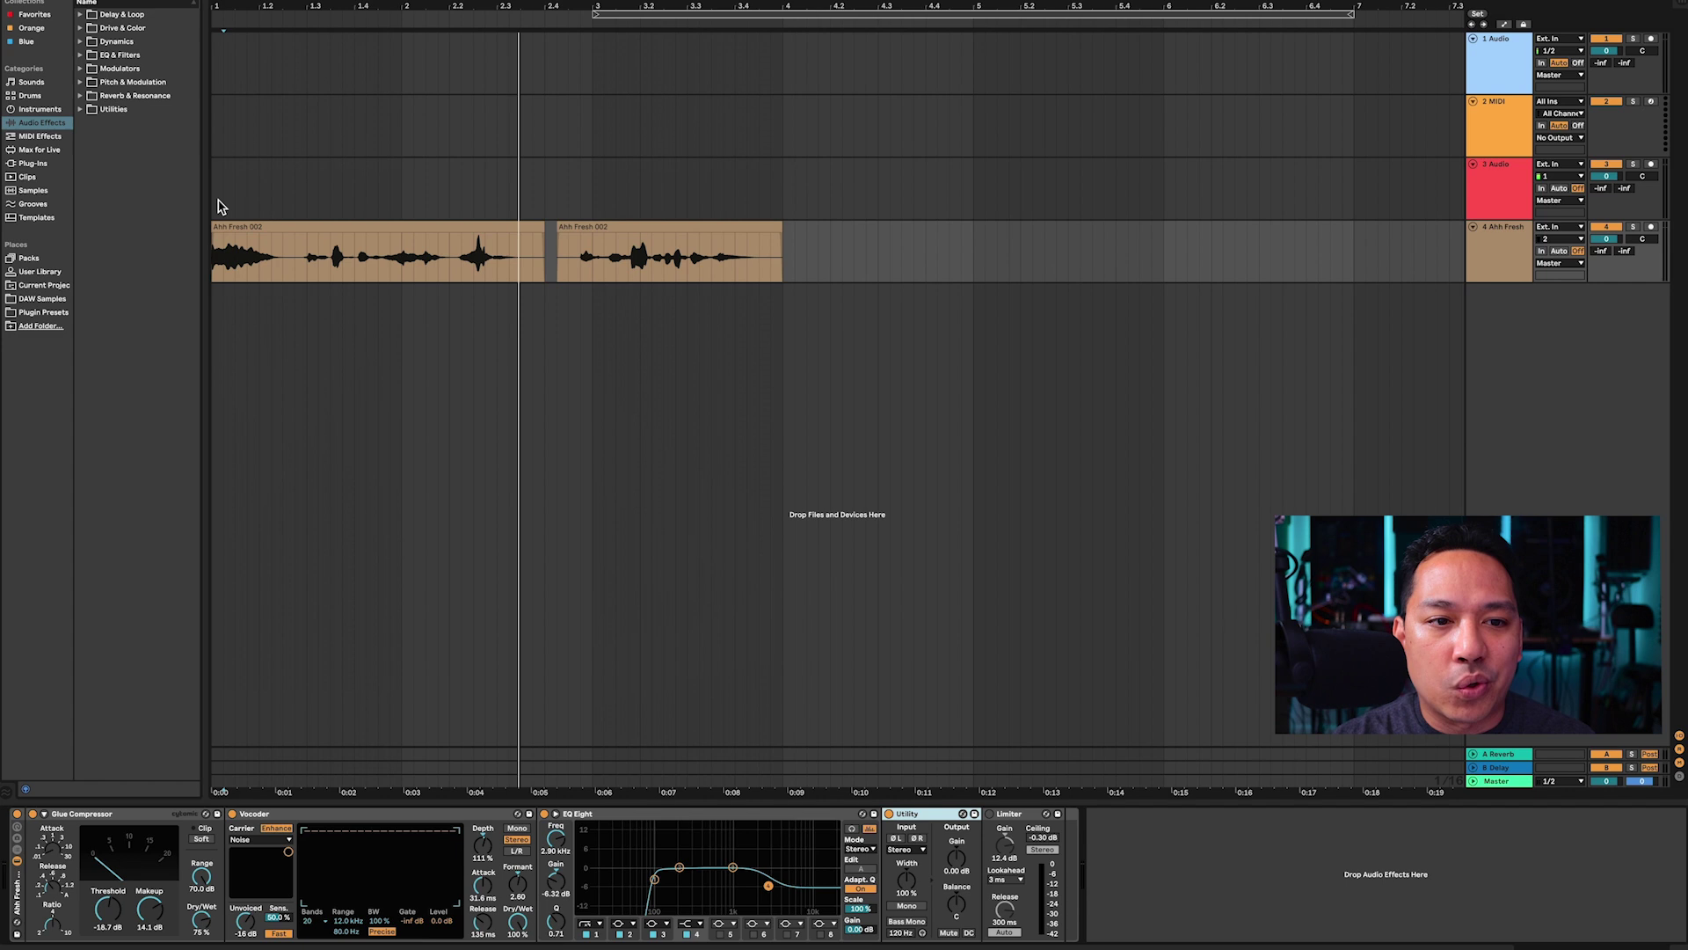
Set the playback start at the beginning of the arrangement and play the processed vocal.
click(216, 208)
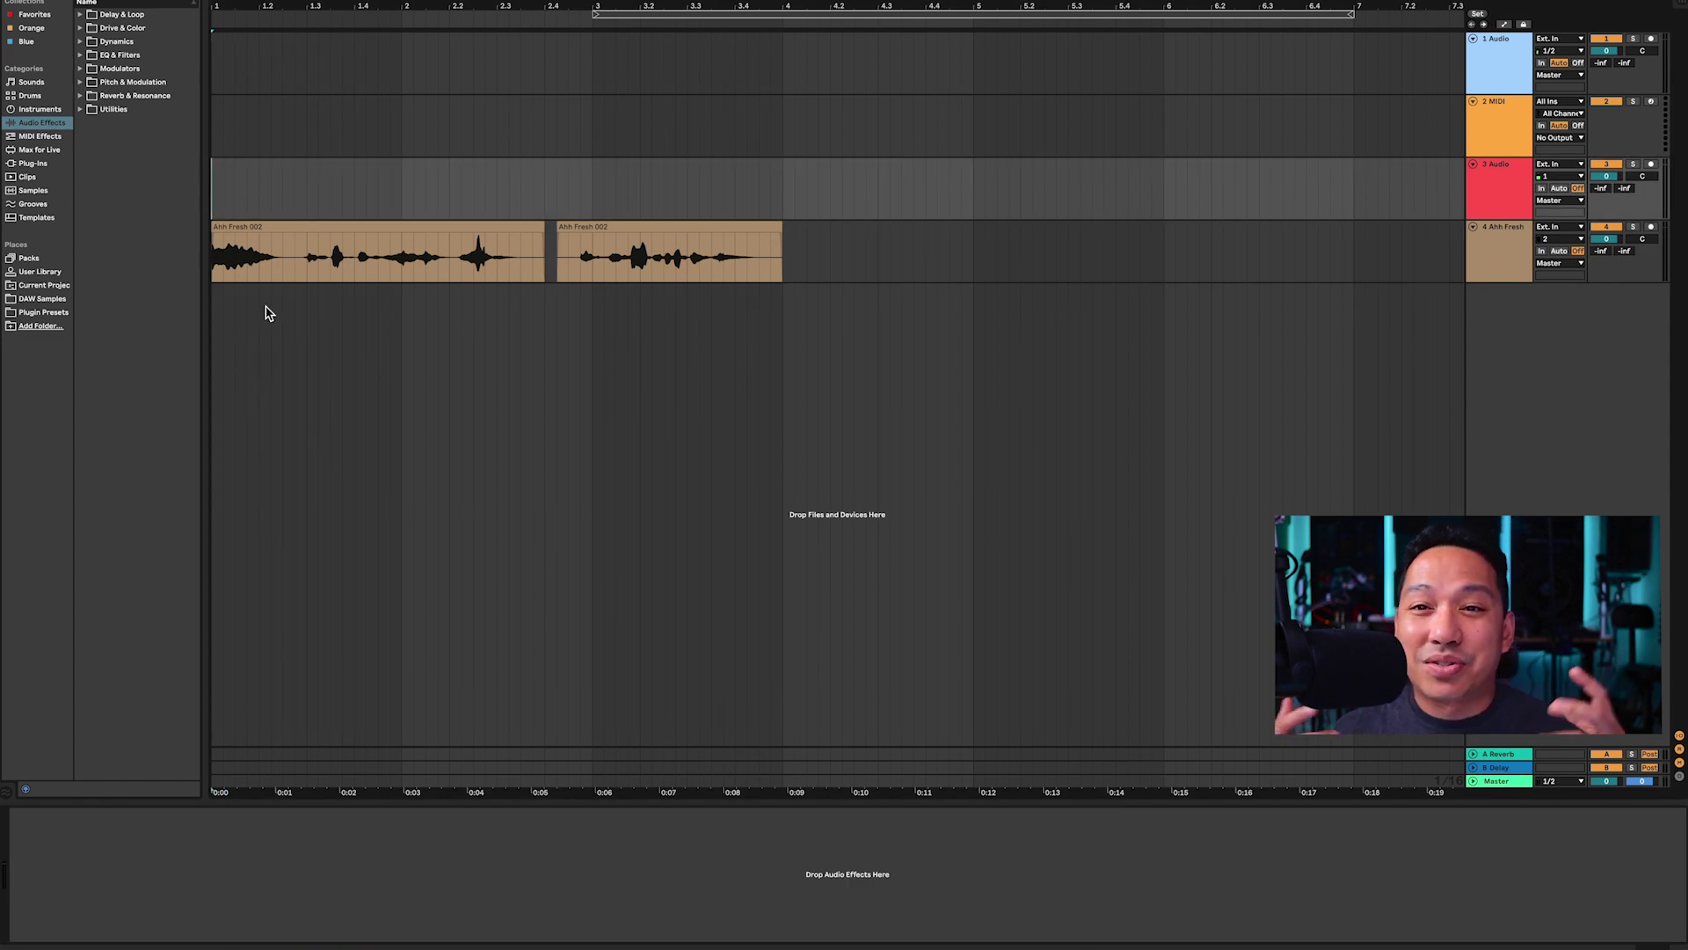
key(space)
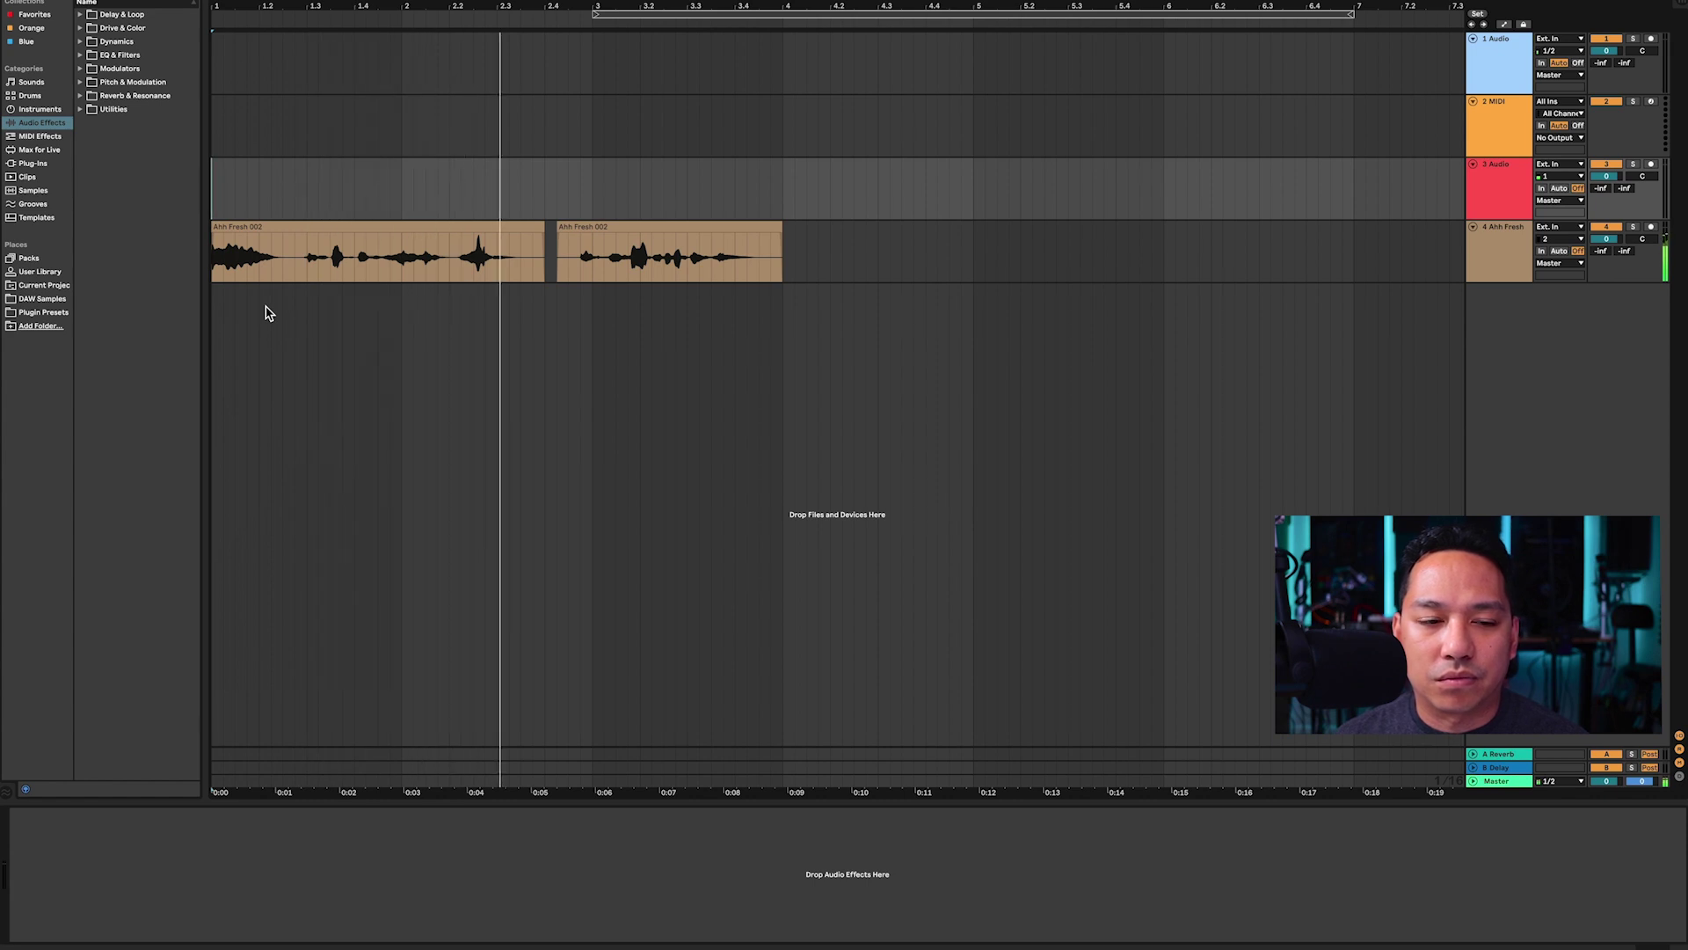
key(space)
key(space)
key(space)
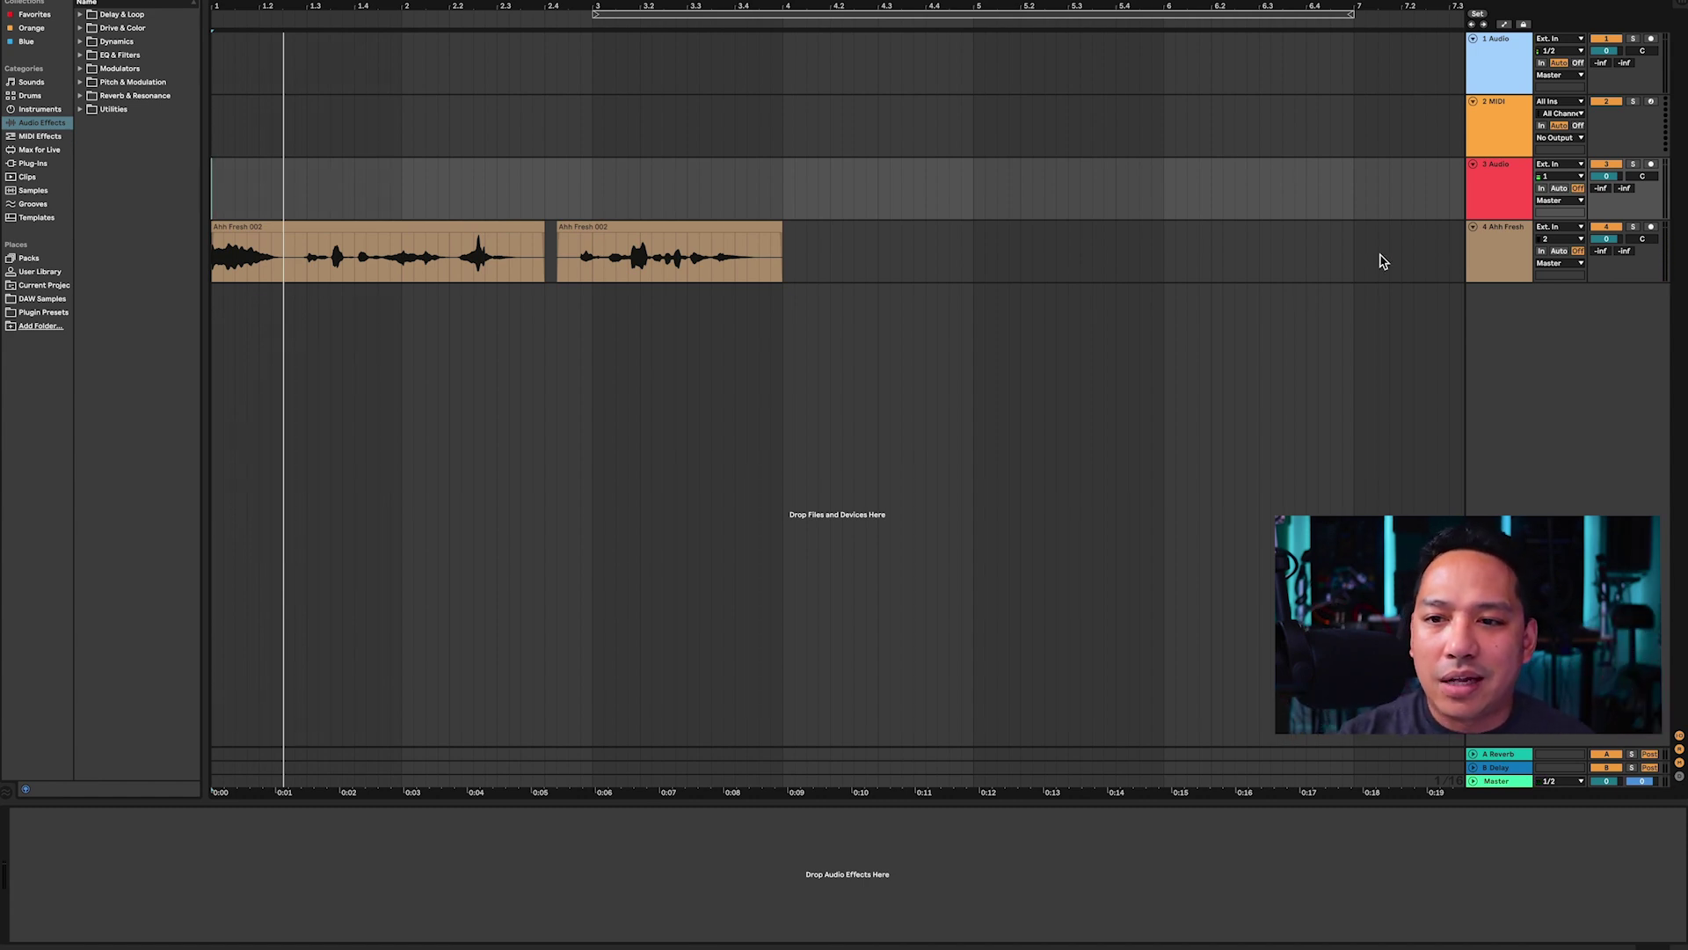
Turn on Mono in the Ahh Fresh track's Utility and play the vocal to judge the change.
click(1509, 250)
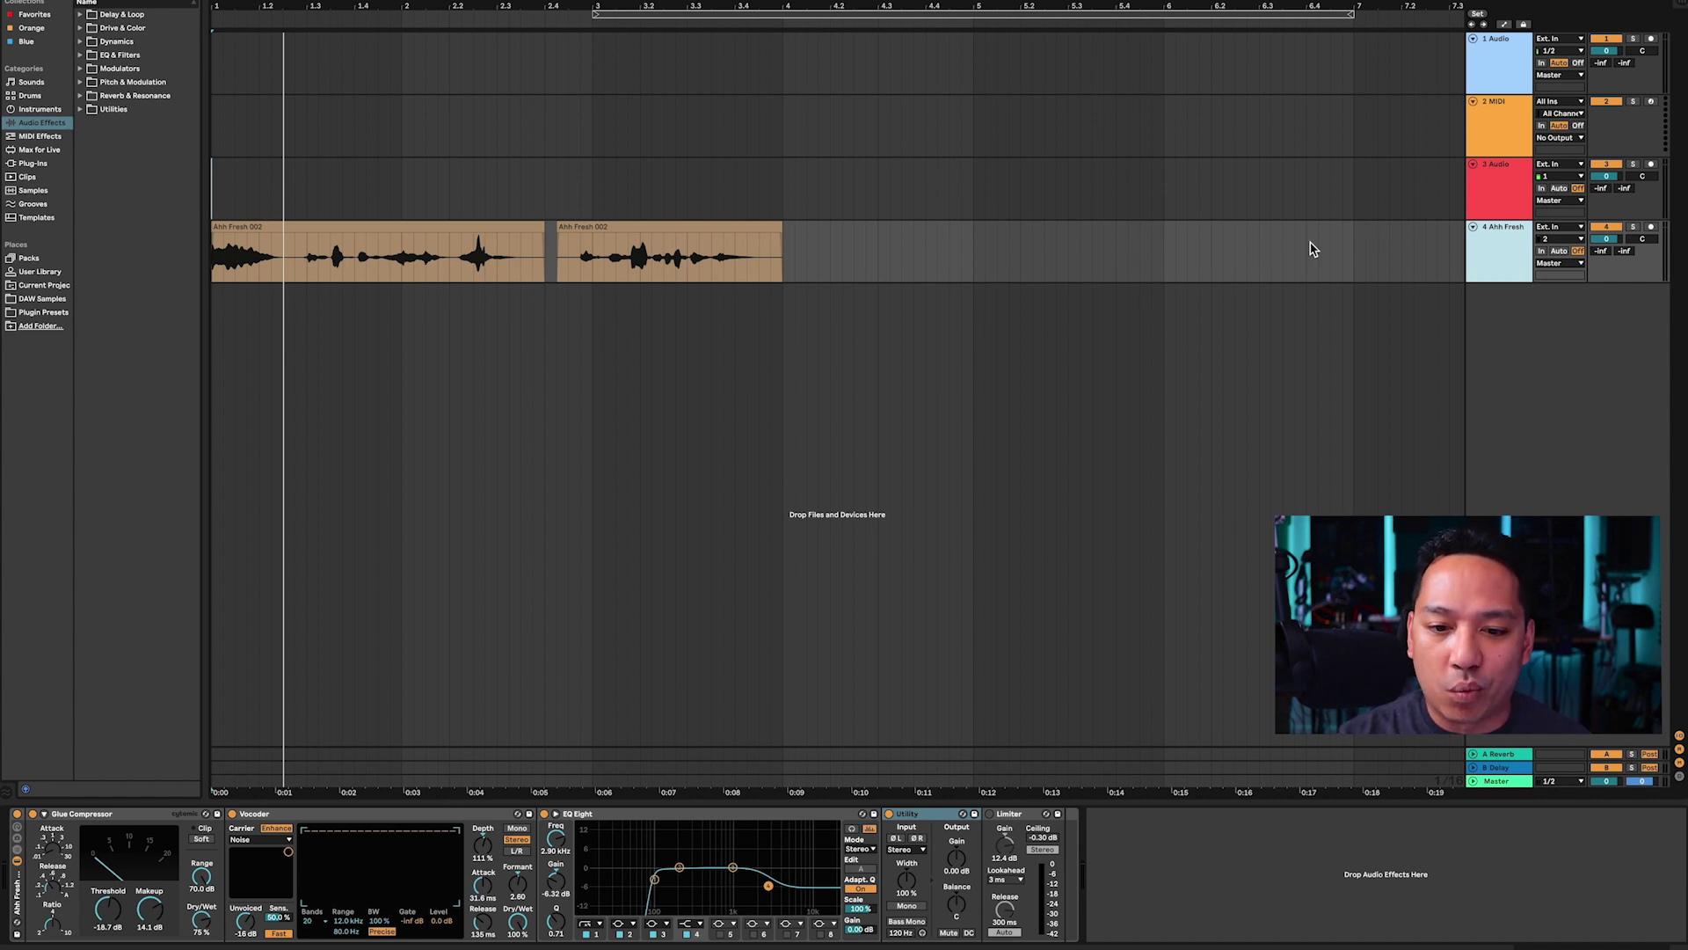
click(911, 906)
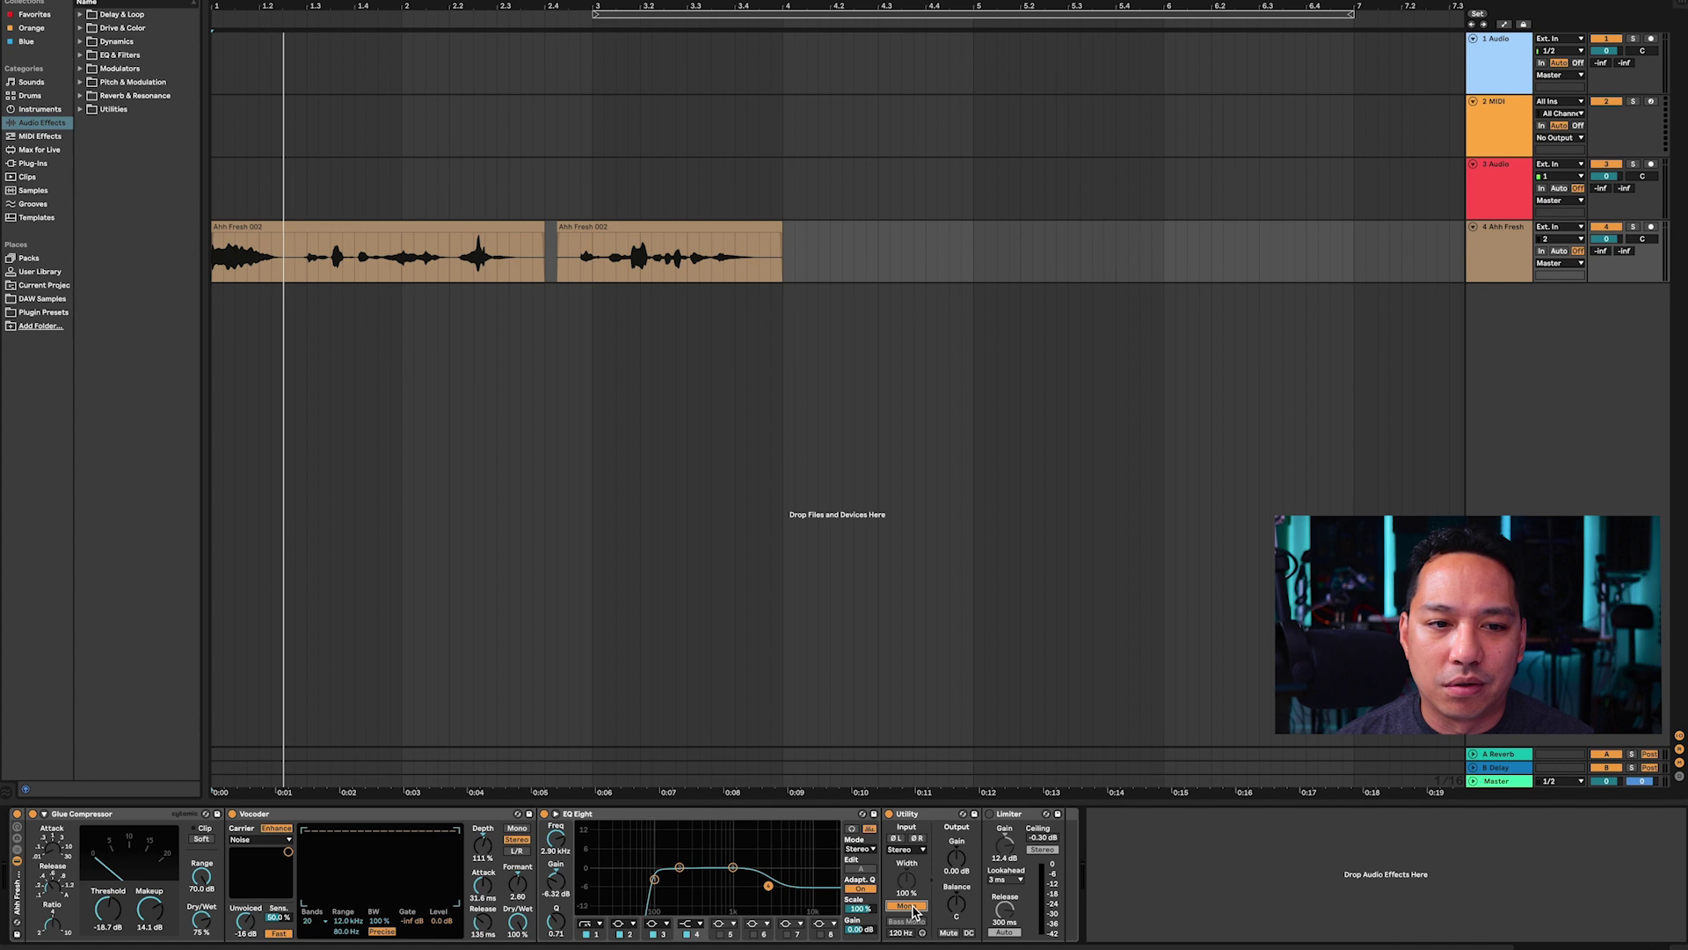
key(space)
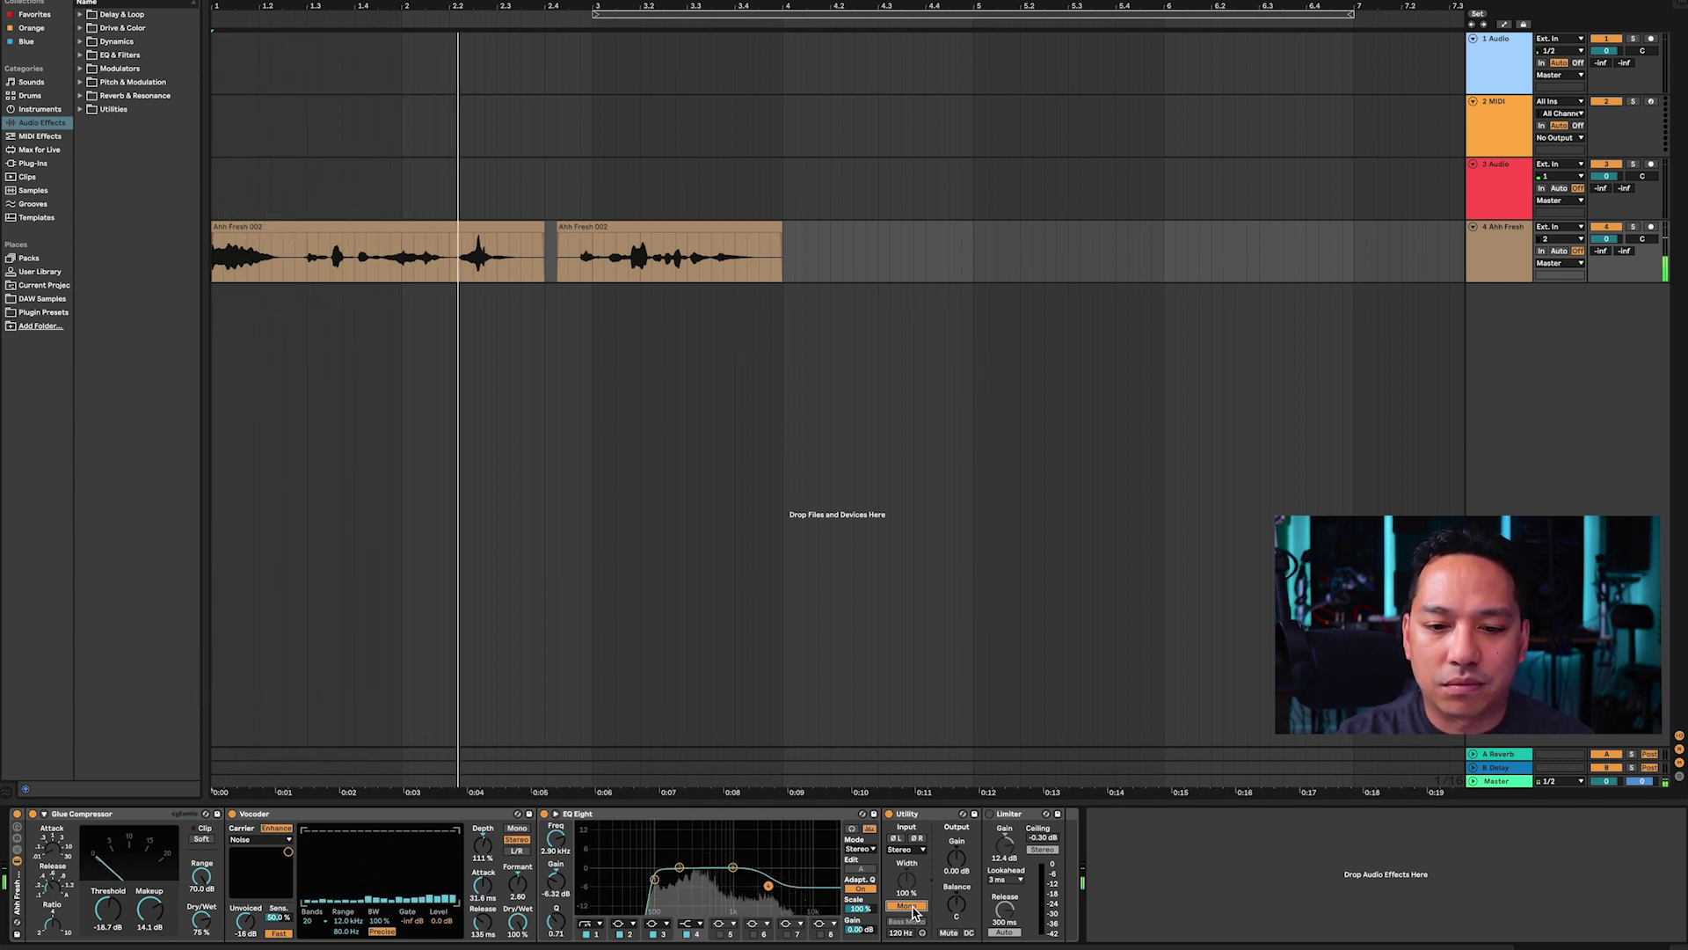
key(space)
key(space)
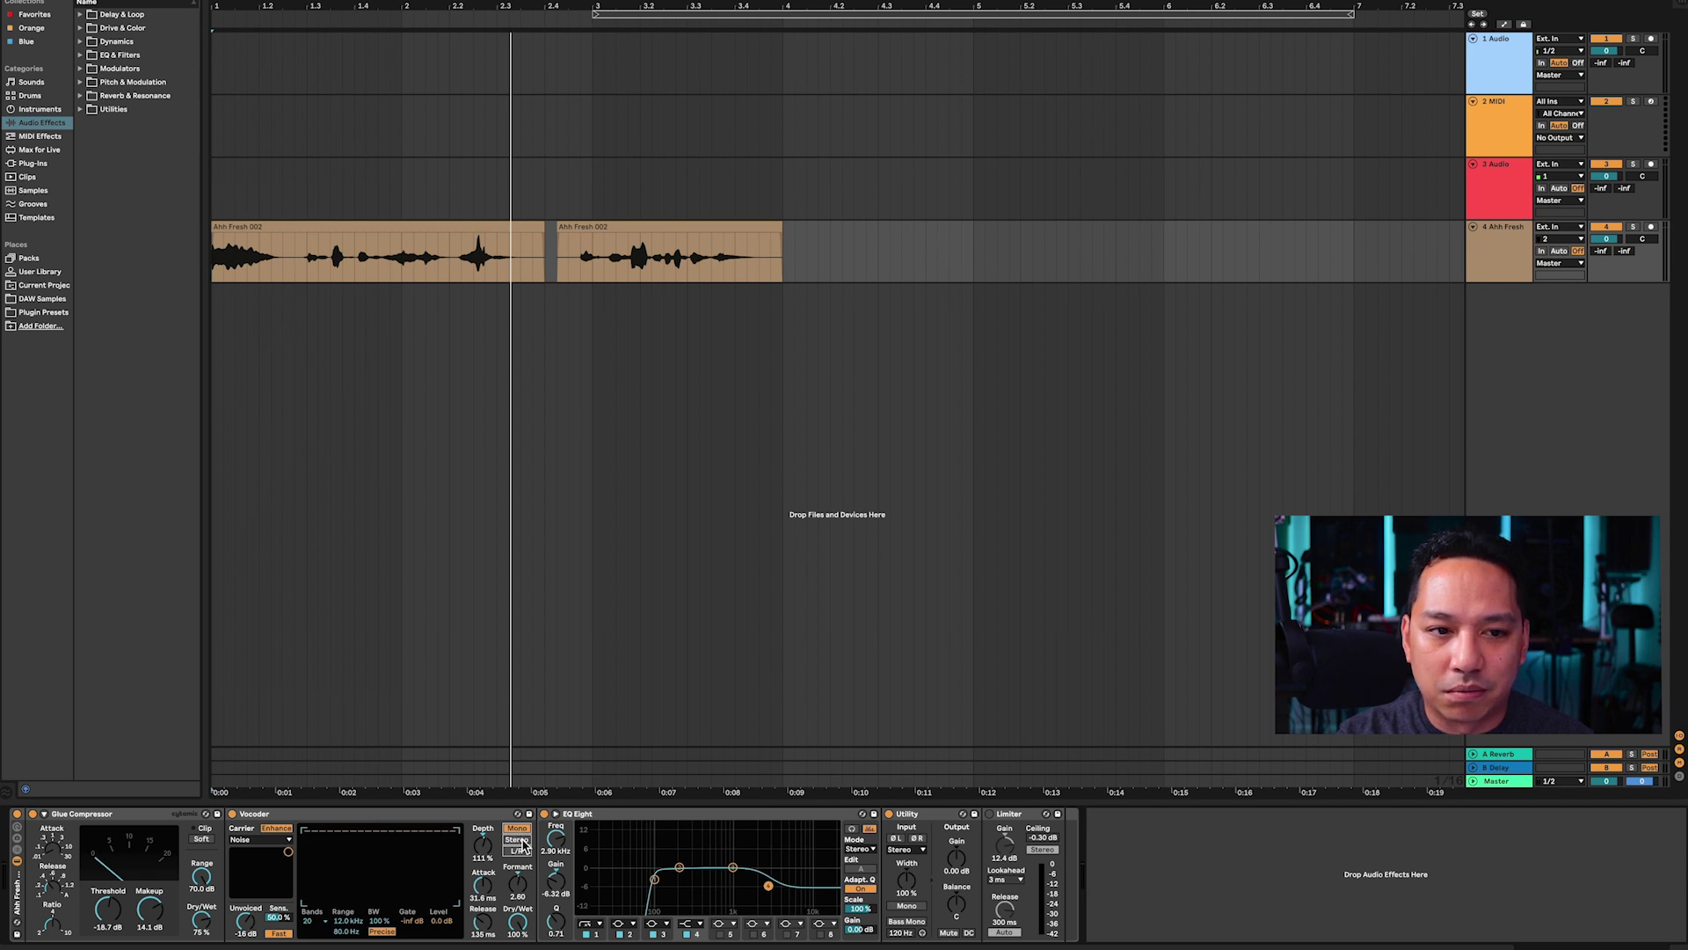
Switch the Vocoder to Stereo and turn on Mono in Utility while auditioning the vocal.
key(space)
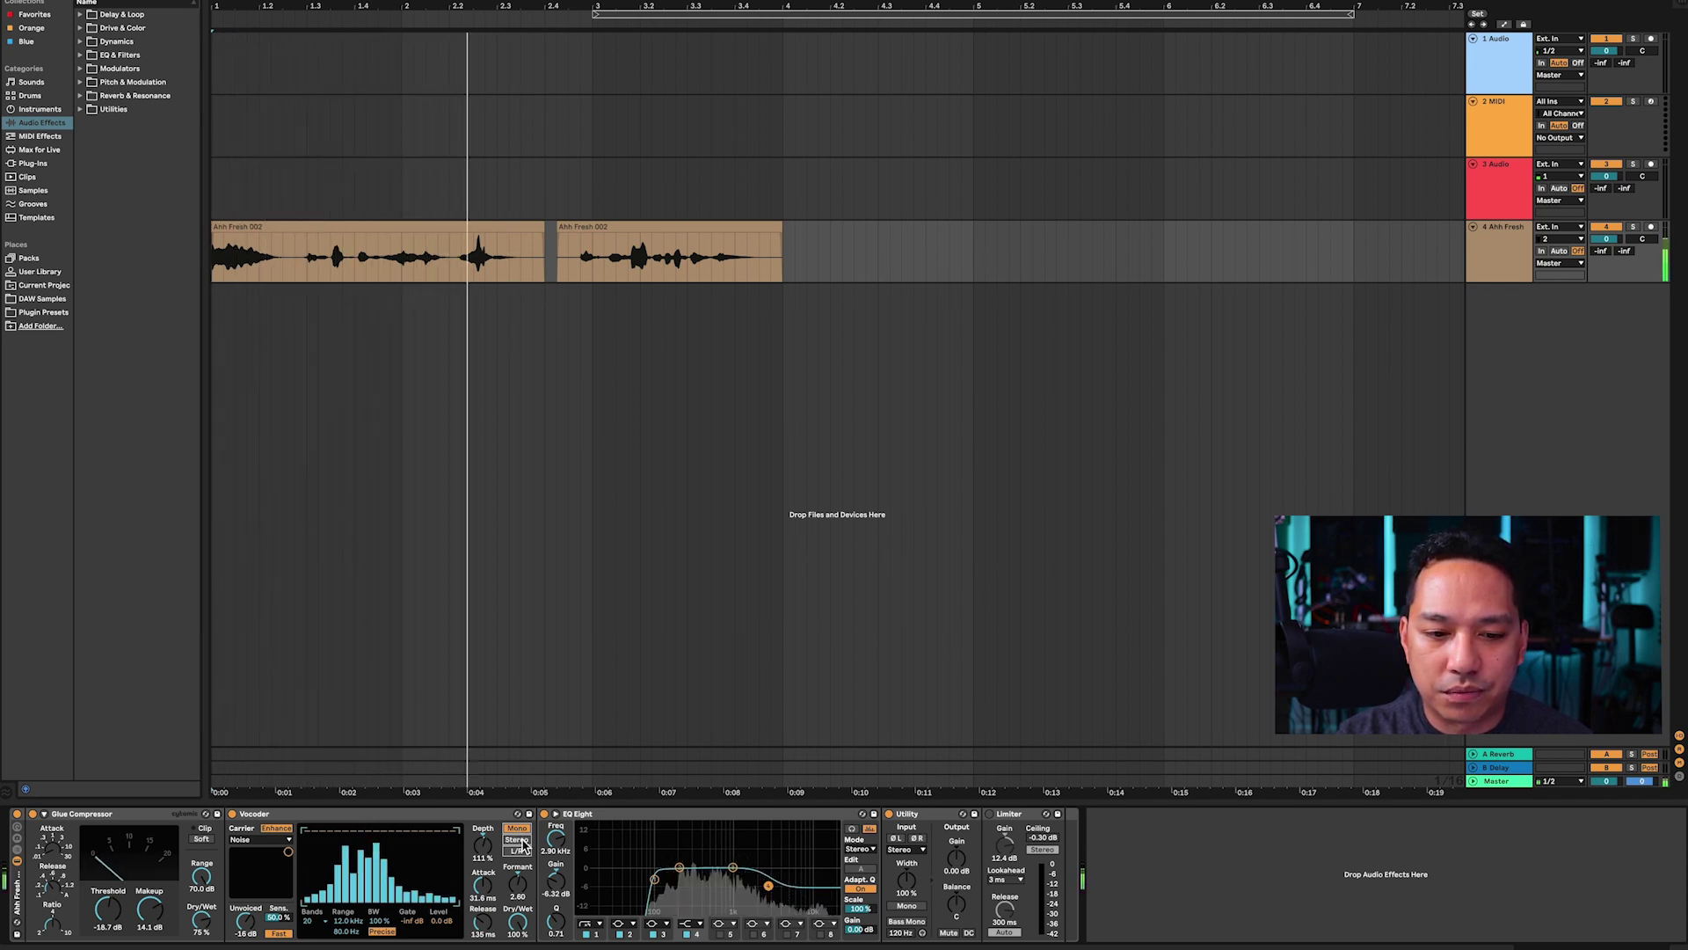
click(518, 840)
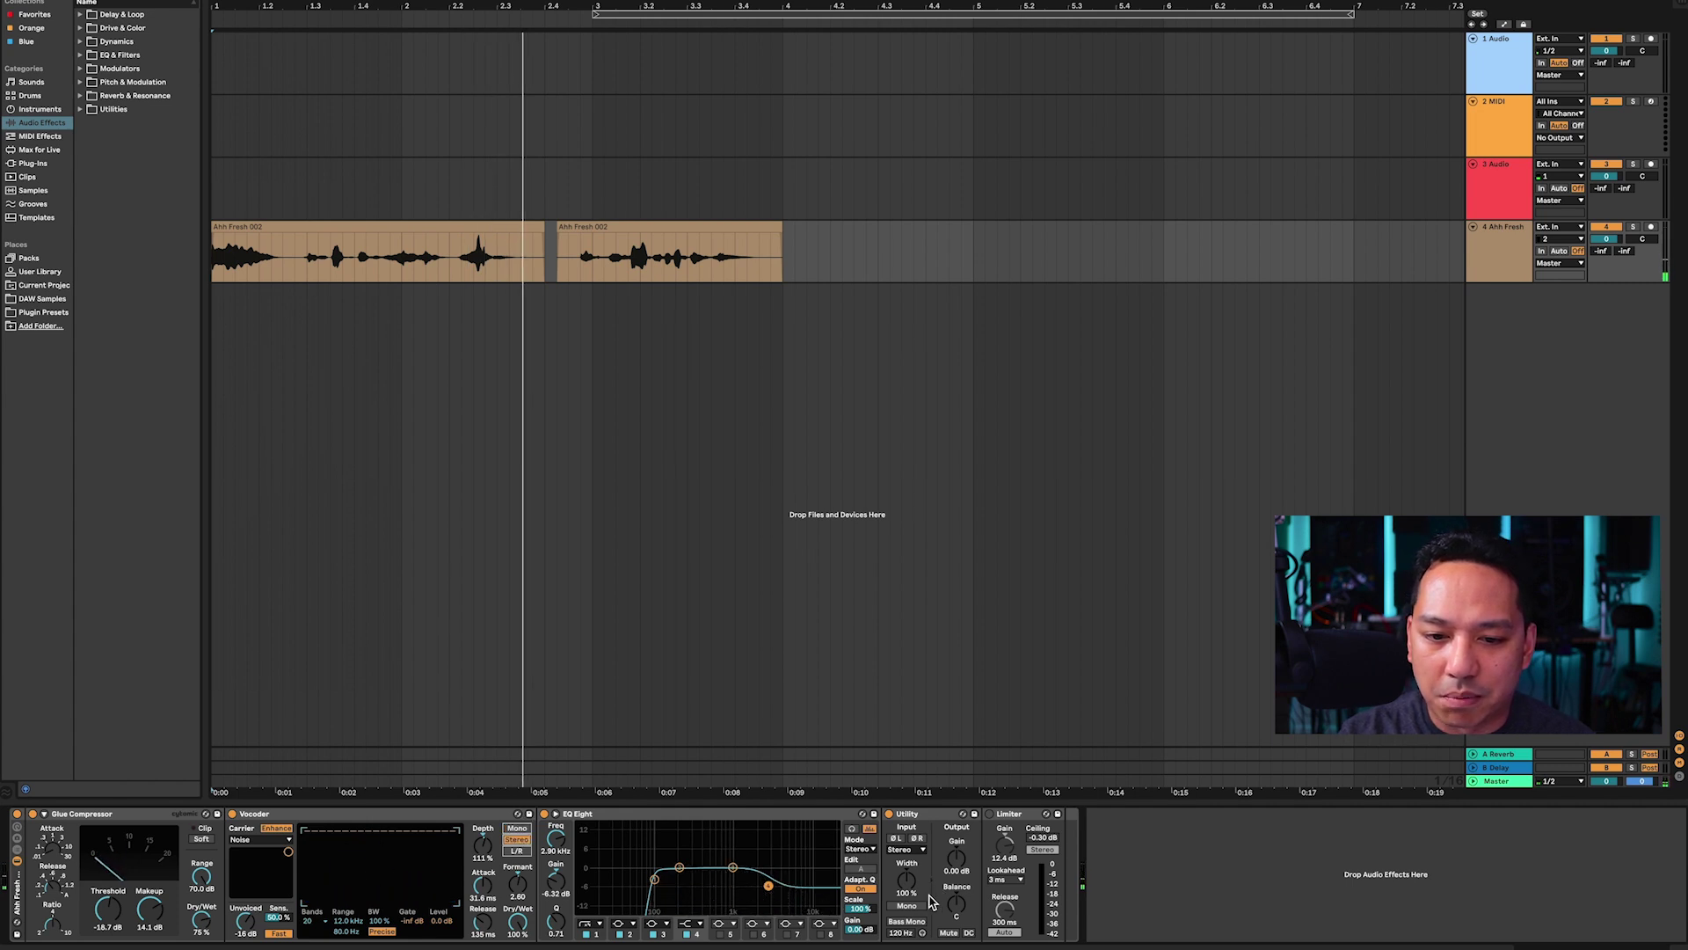
click(907, 906)
key(space)
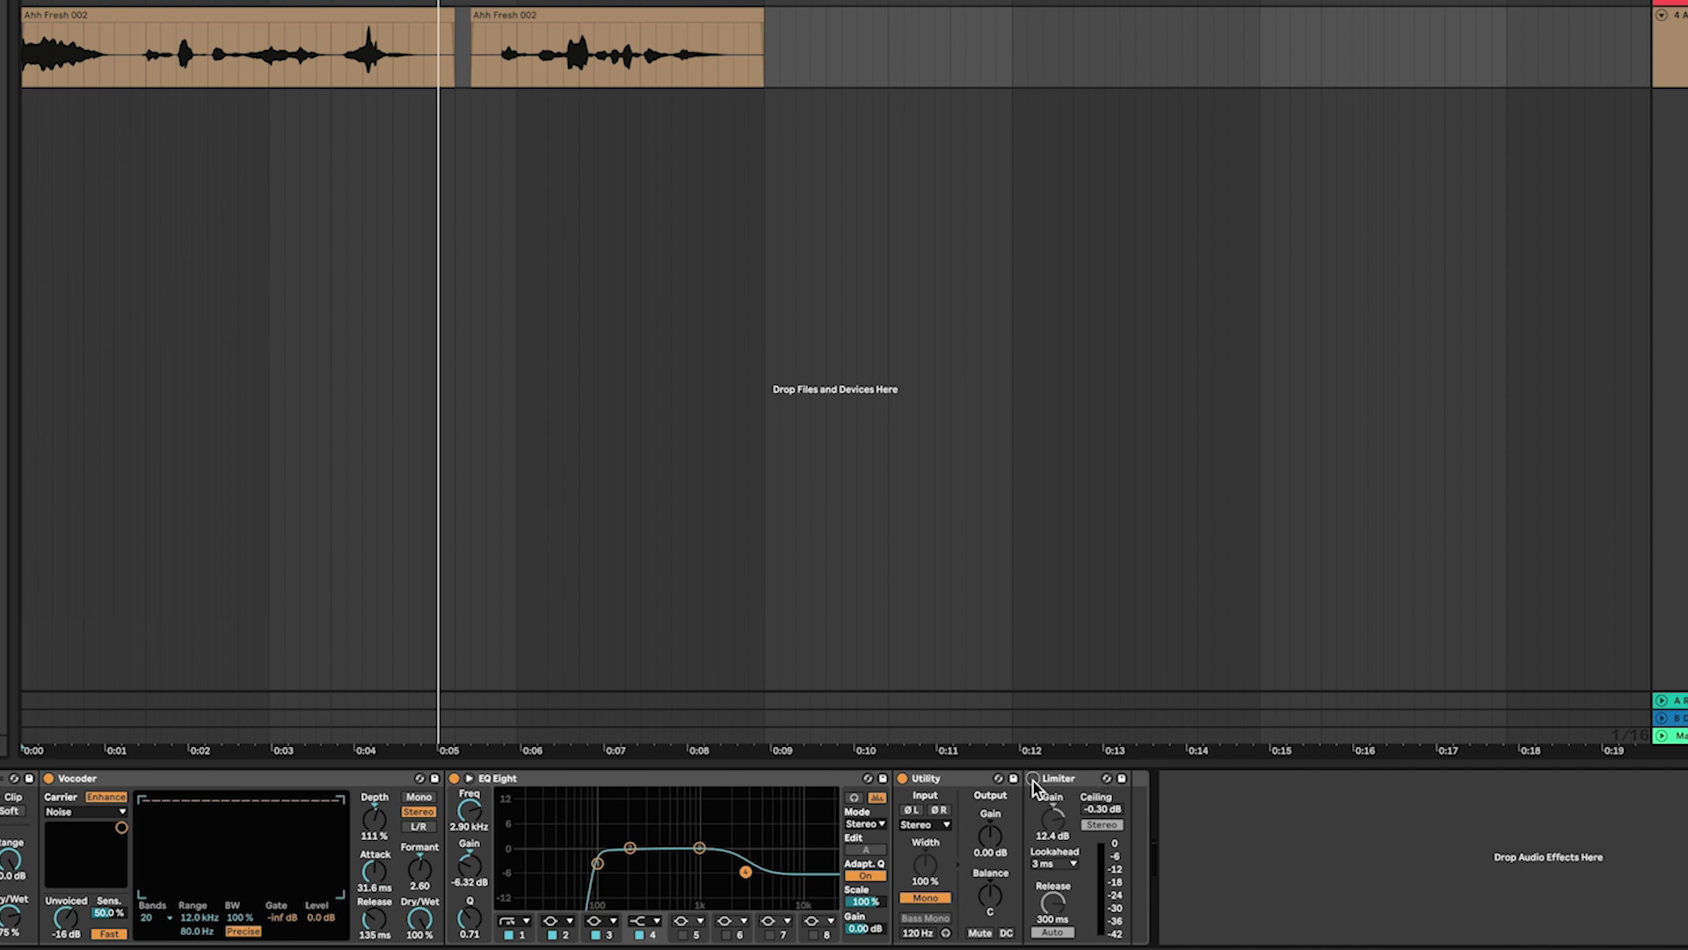
Enable the Limiter, drop its gain to 0.10 dB, and bring it up to about 10.3 dB while playing the vocal.
drag(1056, 822, 1056, 858)
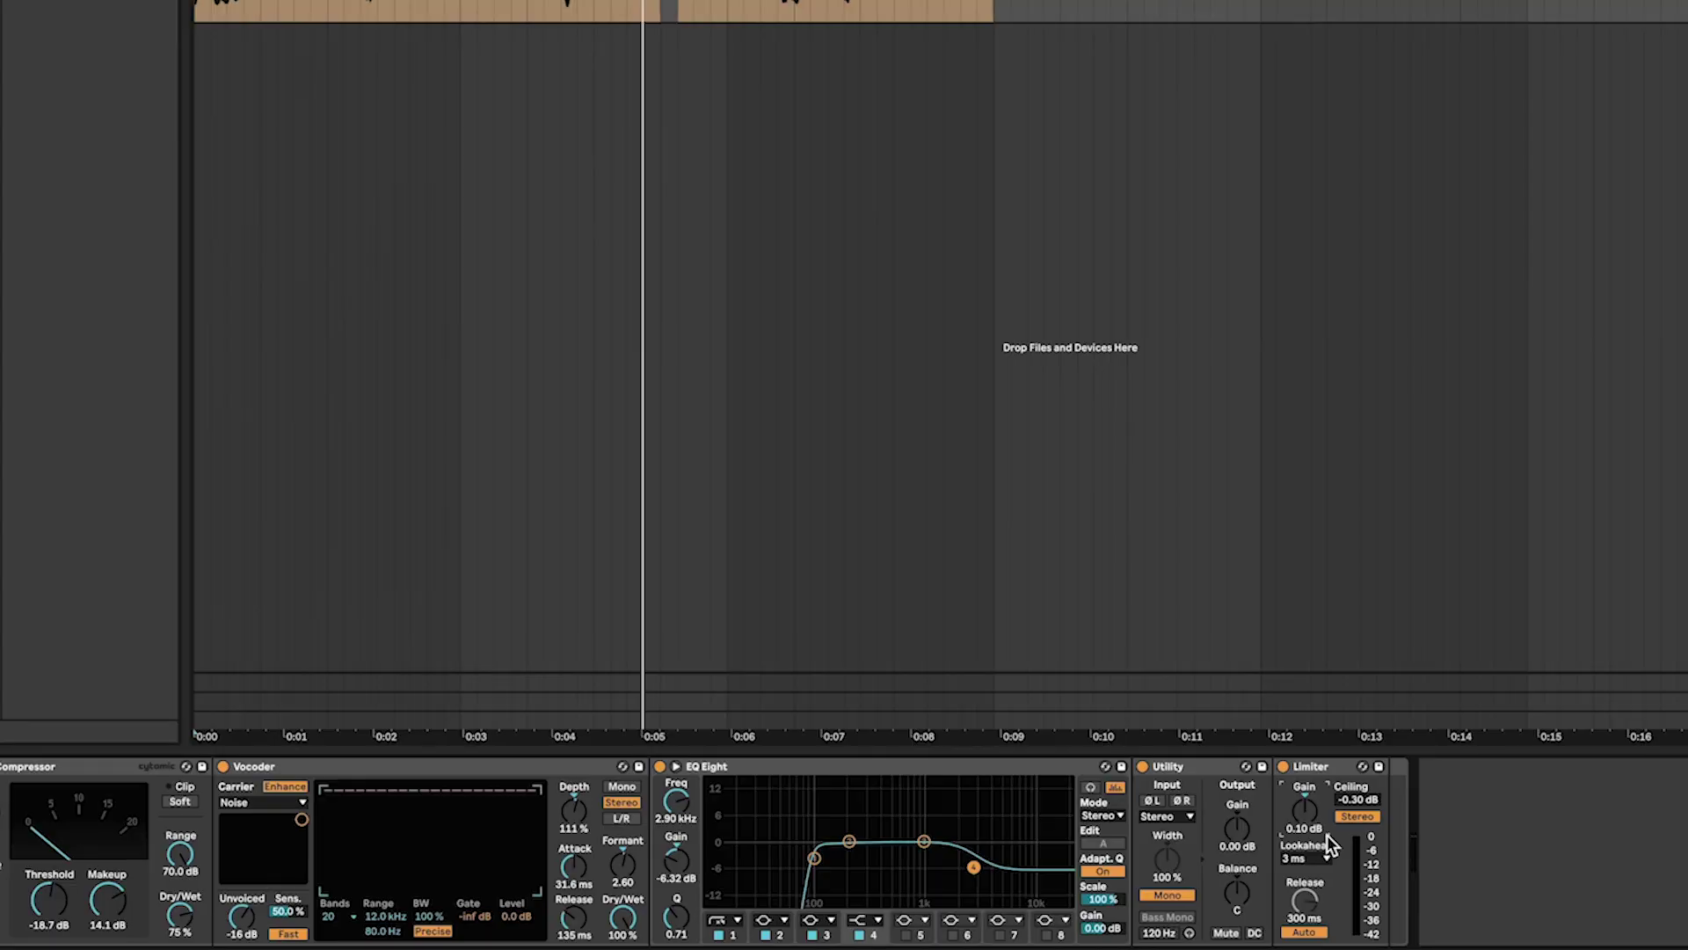
key(space)
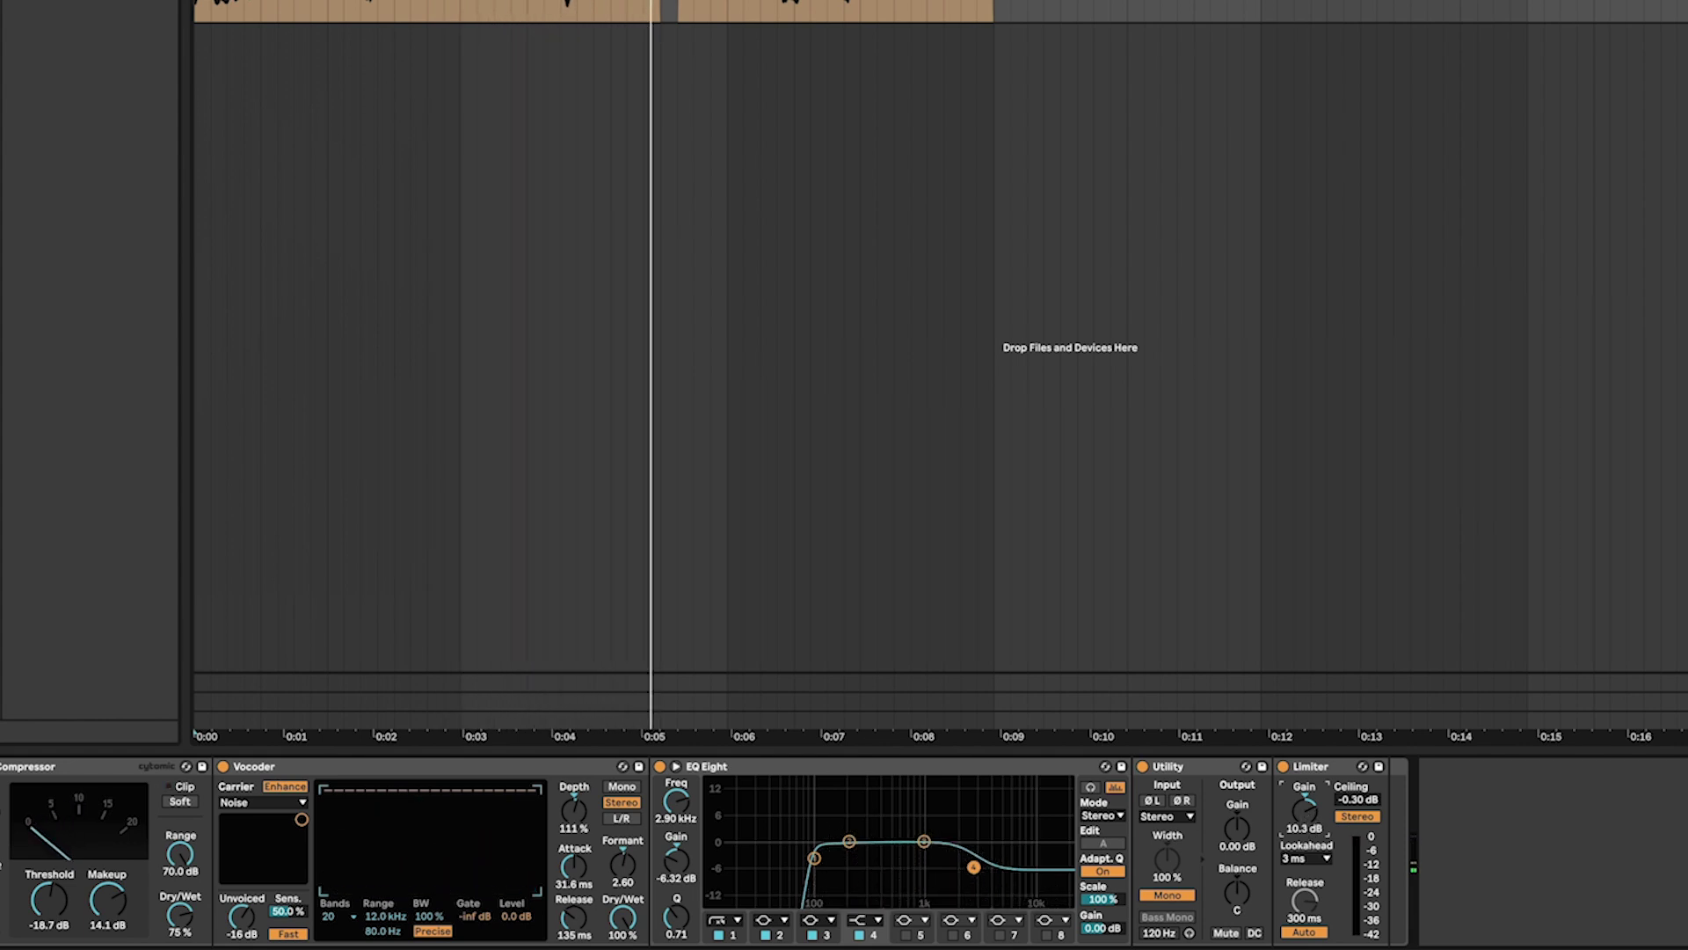
key(space)
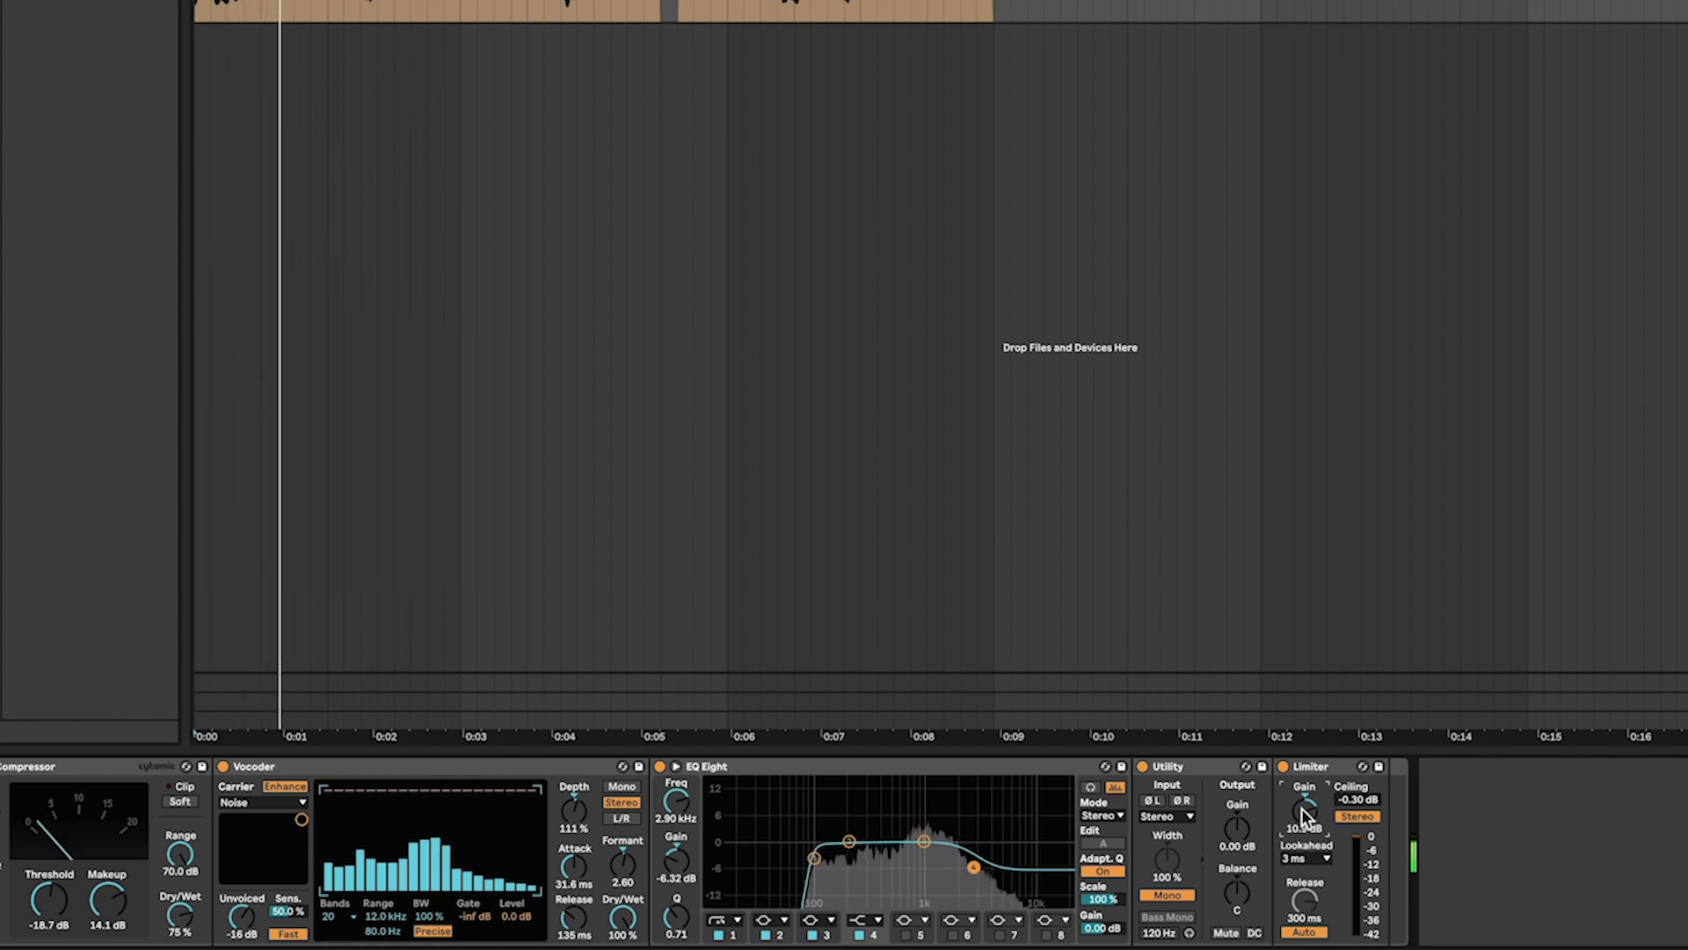